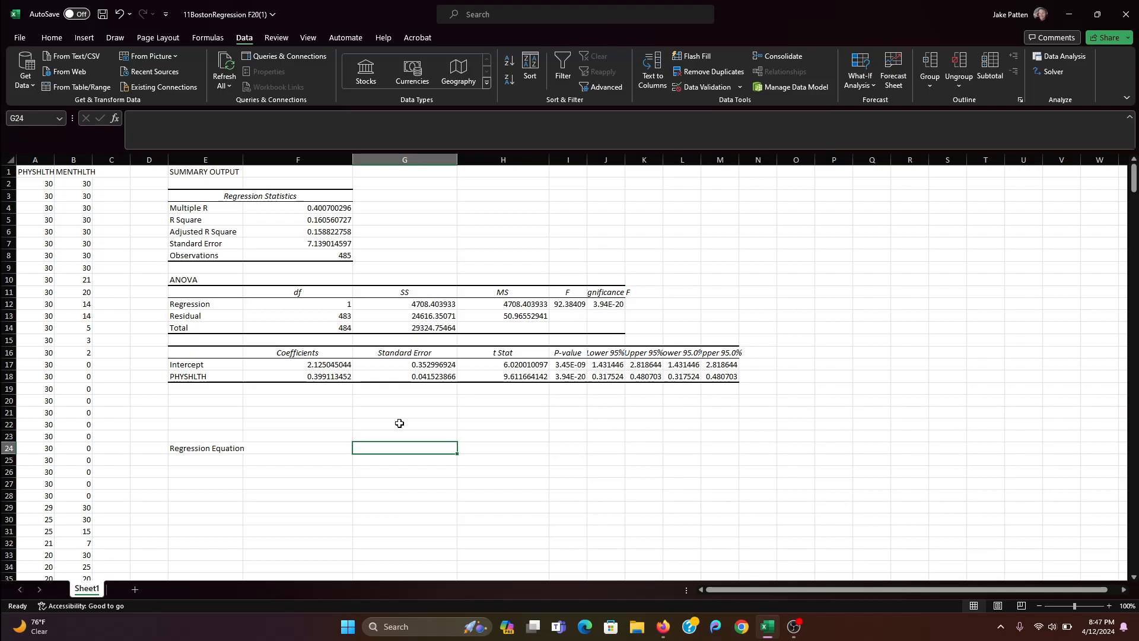
- Enter the equation form y=mx+b in cell G24, beside the Regression Equation label
{"action": "type", "text": "y="}
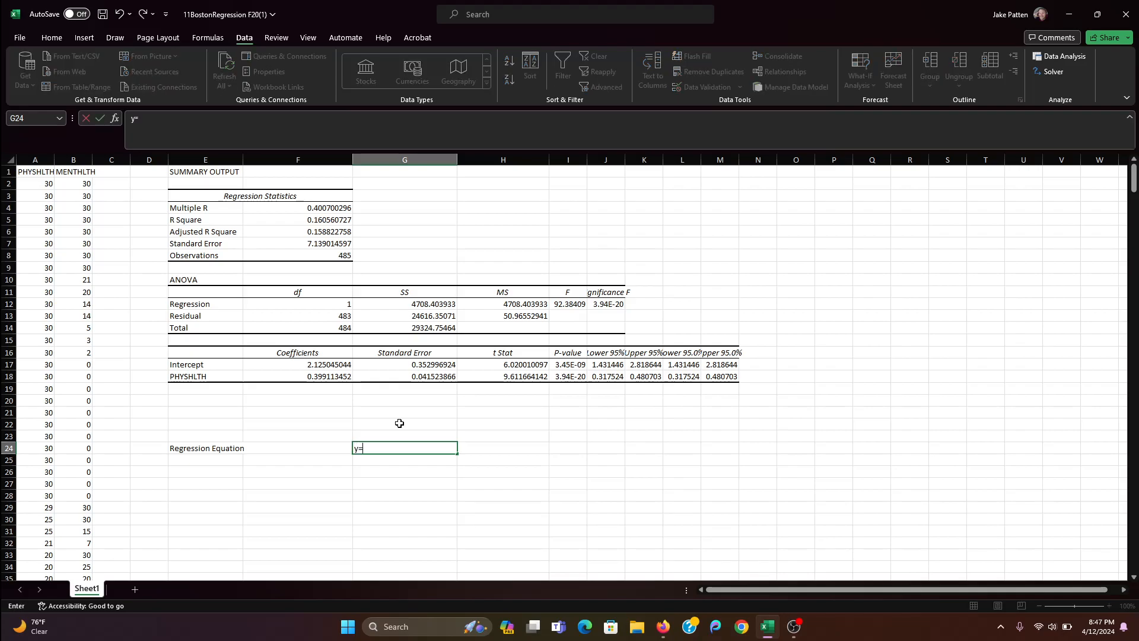
{"action": "type", "text": "mx+b"}
{"action": "key", "text": "Tab"}
- Enter the alternative equation form y=a+bx in cell H24
{"action": "type", "text": "y"}
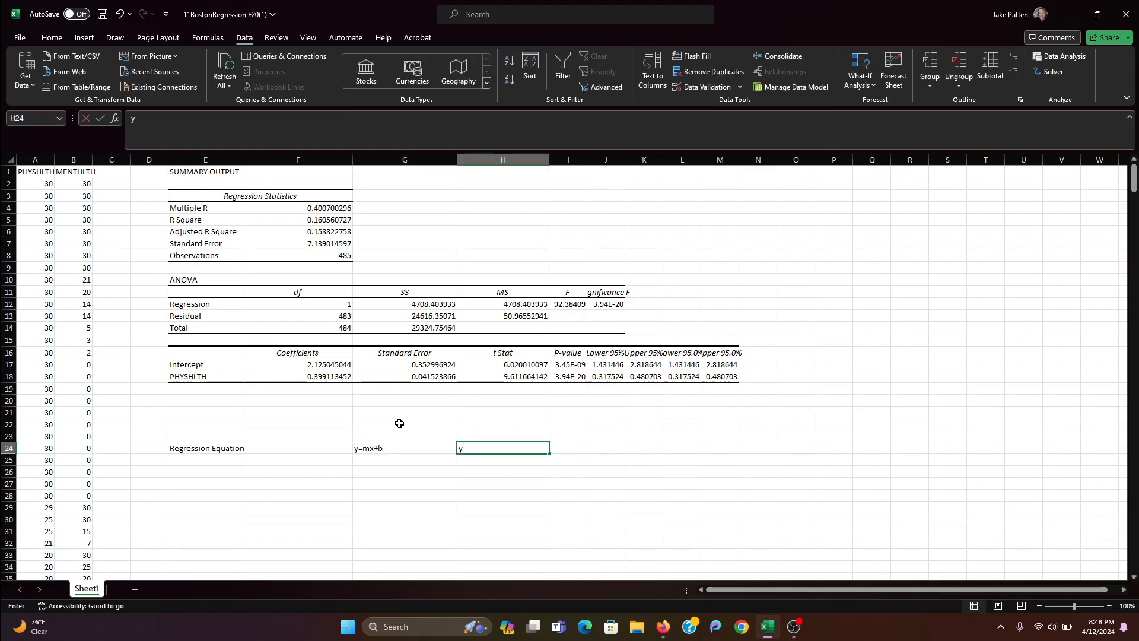
{"action": "type", "text": "="}
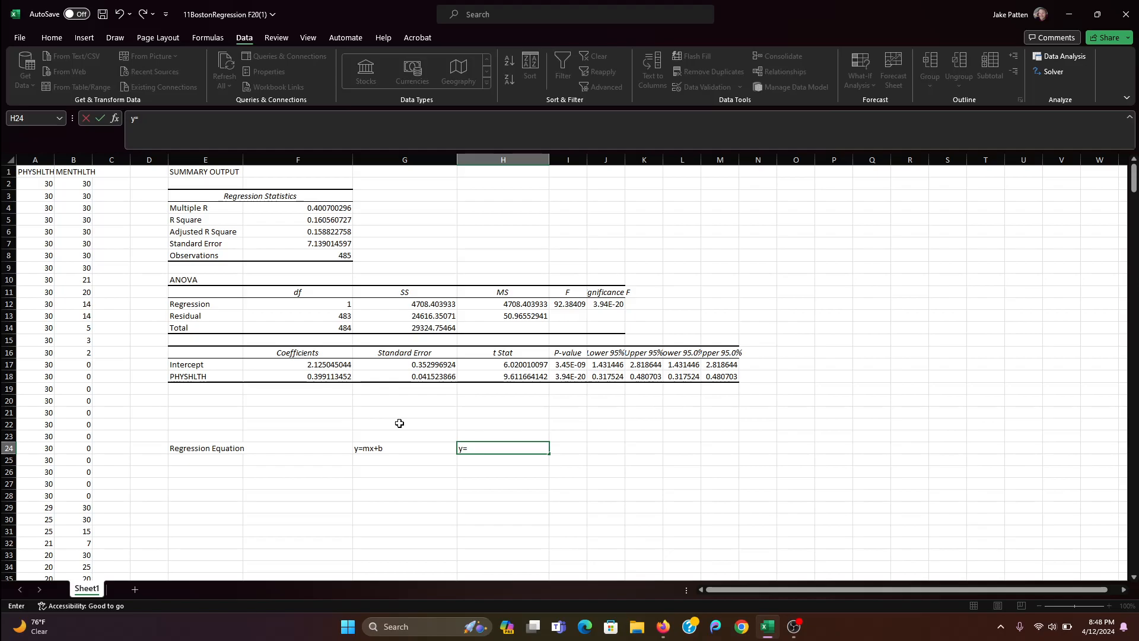
{"action": "type", "text": "a+bx"}
{"action": "key", "text": "Return"}
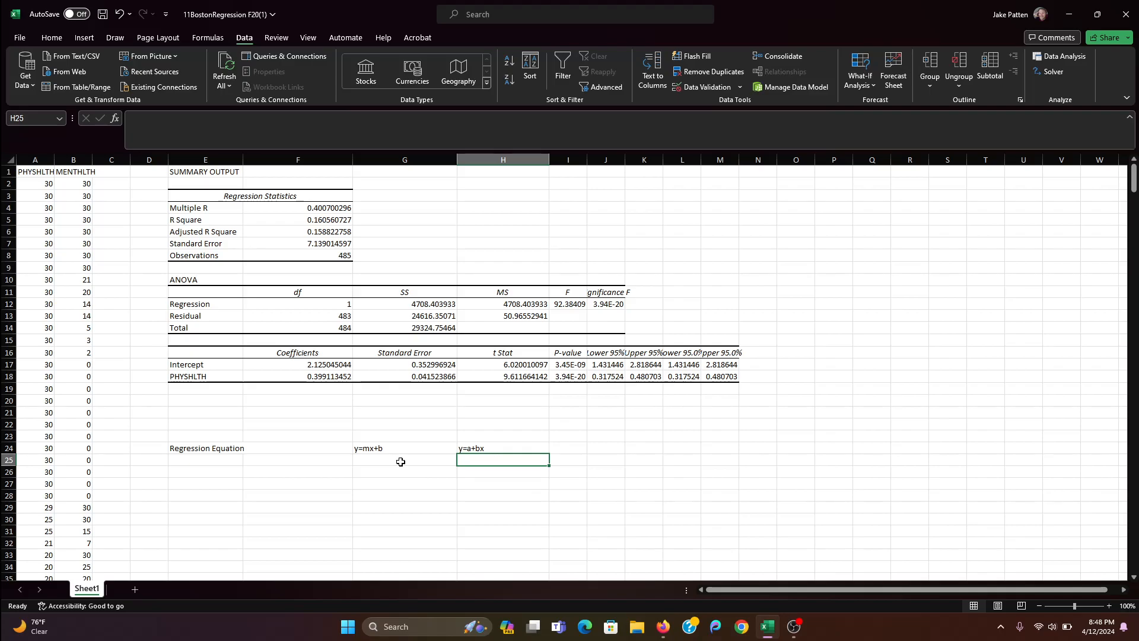
- Label the equation forms by entering "slope-intercept form" in cell J24
{"action": "left_click", "coordinate": [397, 451]}
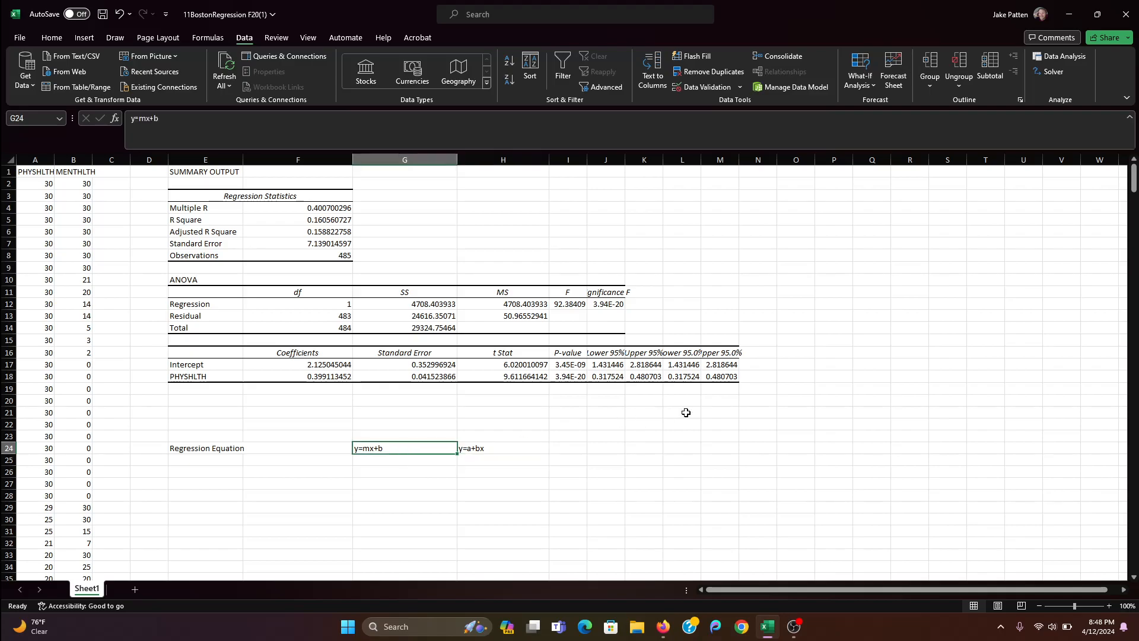
{"action": "left_click", "coordinate": [616, 448]}
{"action": "type", "text": "sl"}
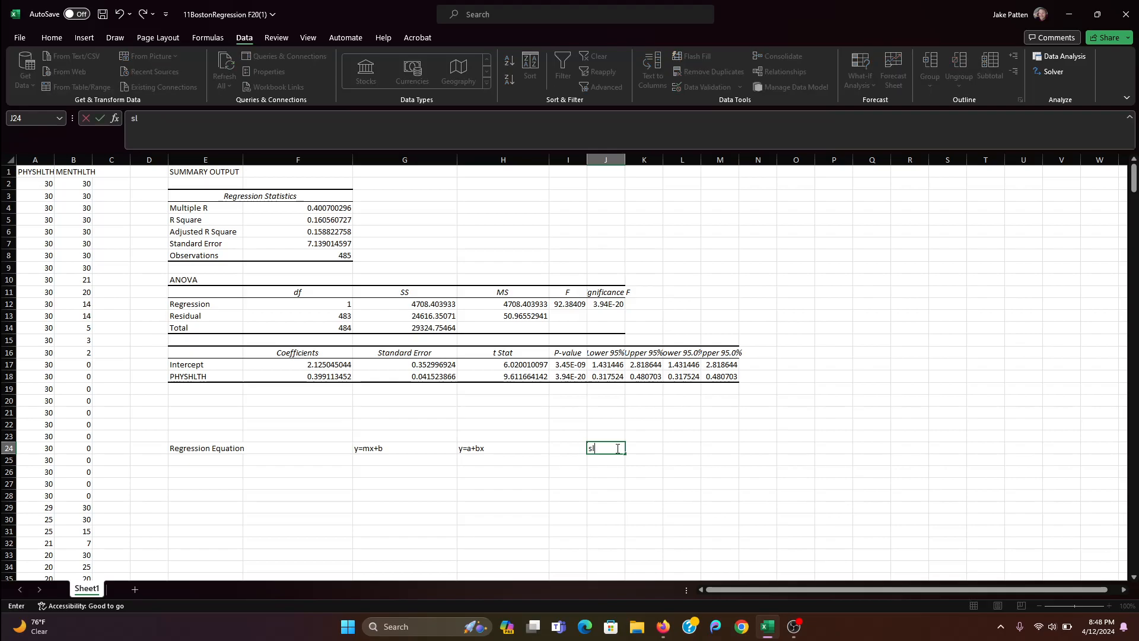
{"action": "type", "text": "ope-intercept form"}
{"action": "key", "text": "Return"}
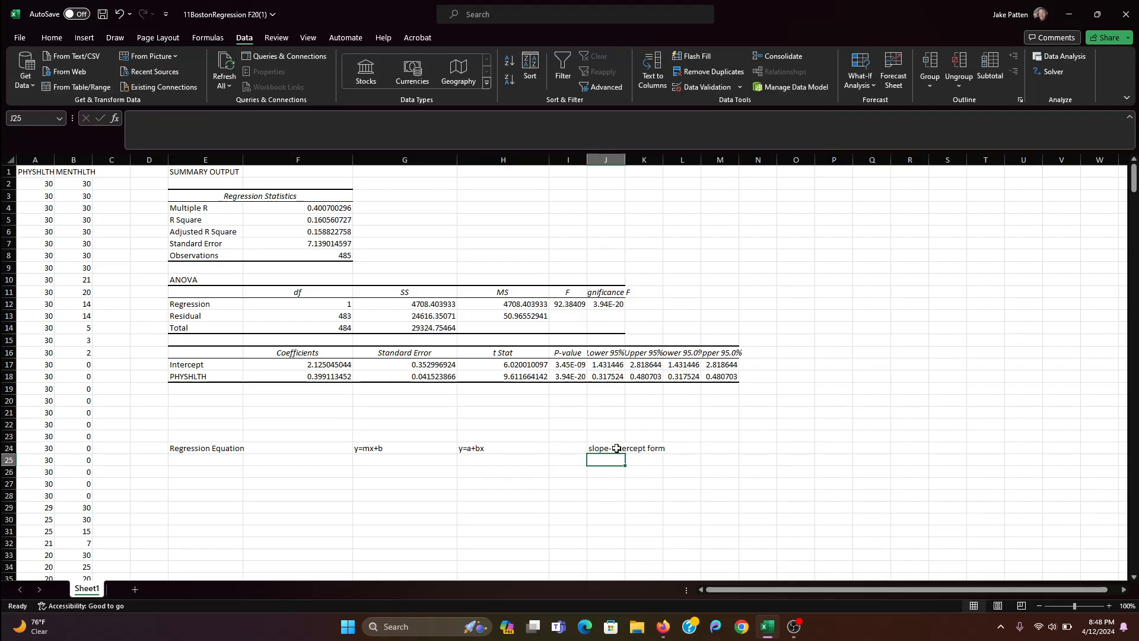
{"action": "key", "text": "Left"}
{"action": "key", "text": "Left"}
{"action": "key", "text": "Left"}
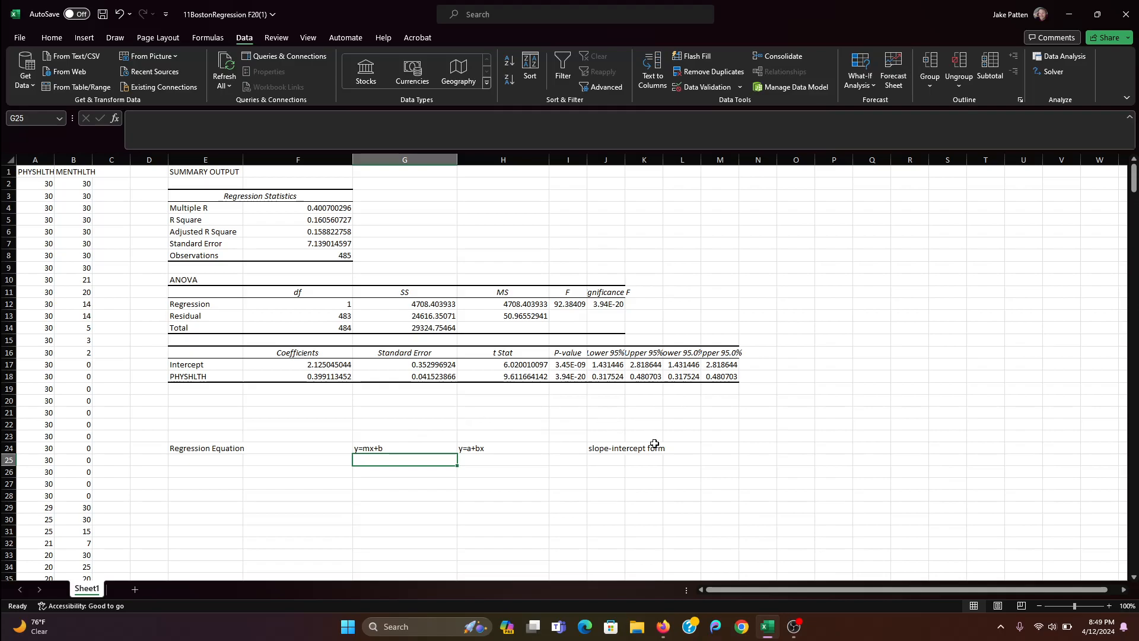
{"action": "left_click", "coordinate": [373, 448]}
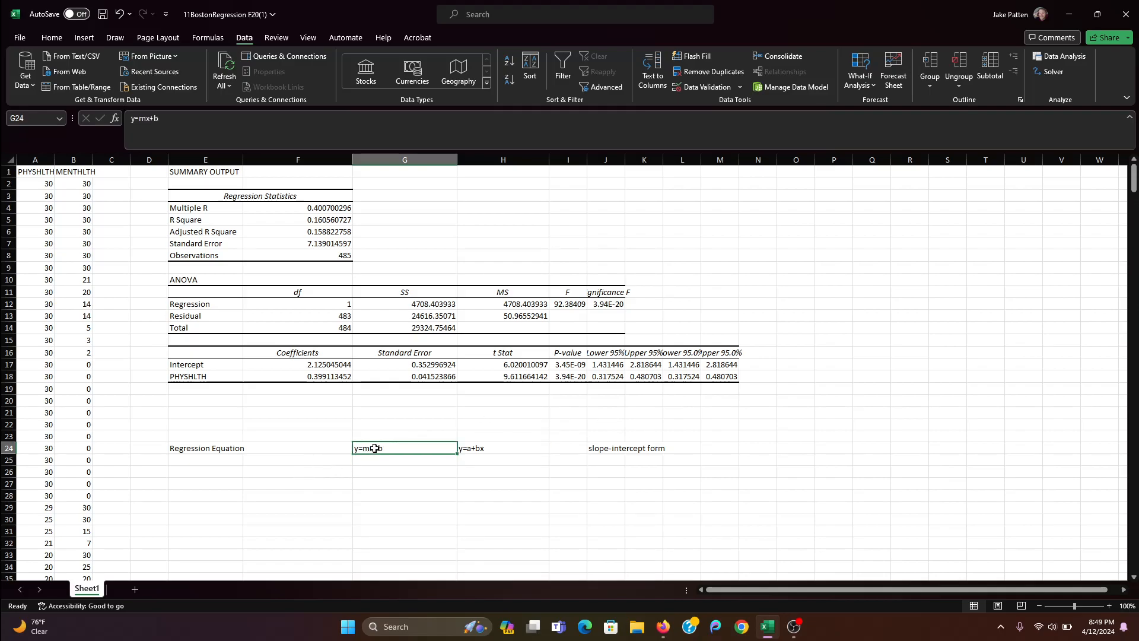
{"action": "left_click", "coordinate": [483, 448]}
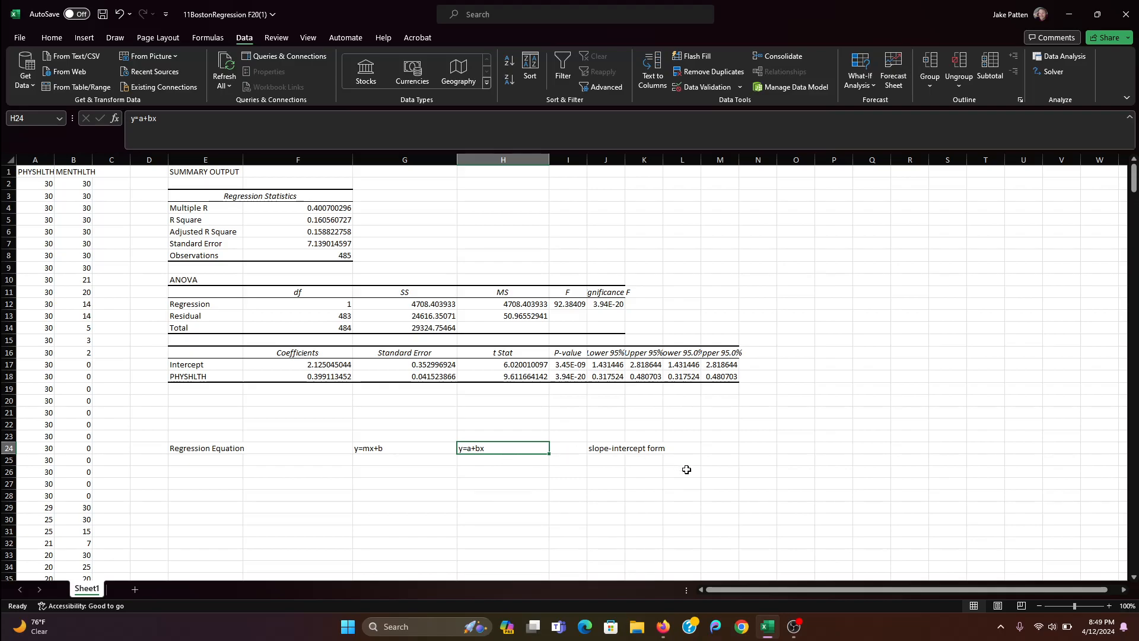
- Write out the equation in words as "y= intercetp + slope * x" in cell H26
{"action": "left_click", "coordinate": [479, 473]}
{"action": "type", "text": "y"}
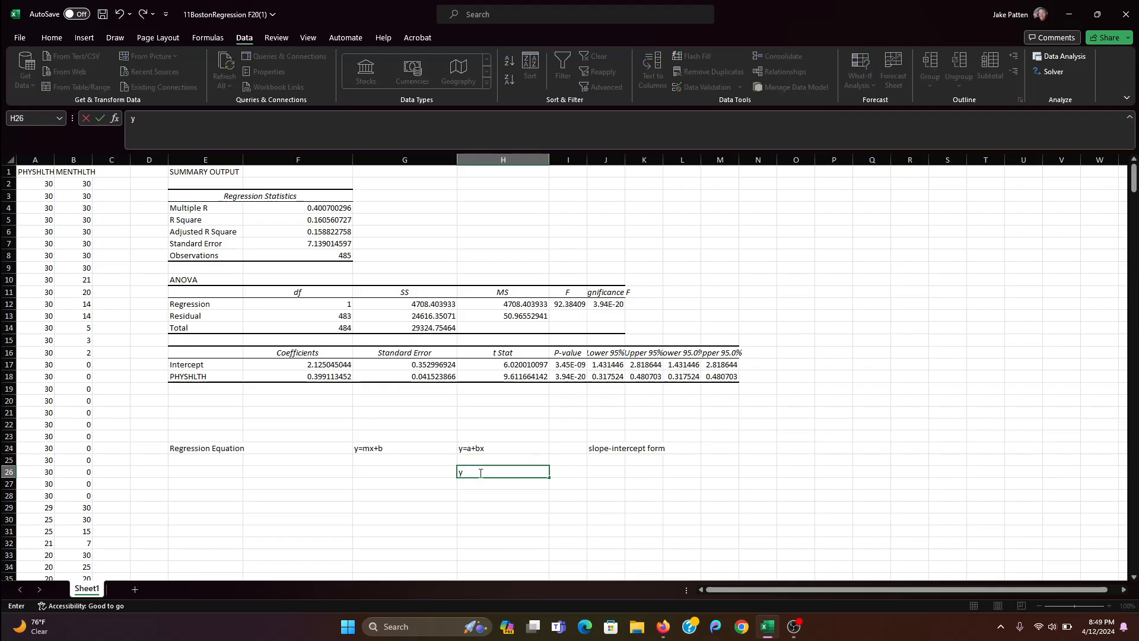
{"action": "type", "text": "= intercetp + slope * x"}
{"action": "key", "text": "Return"}
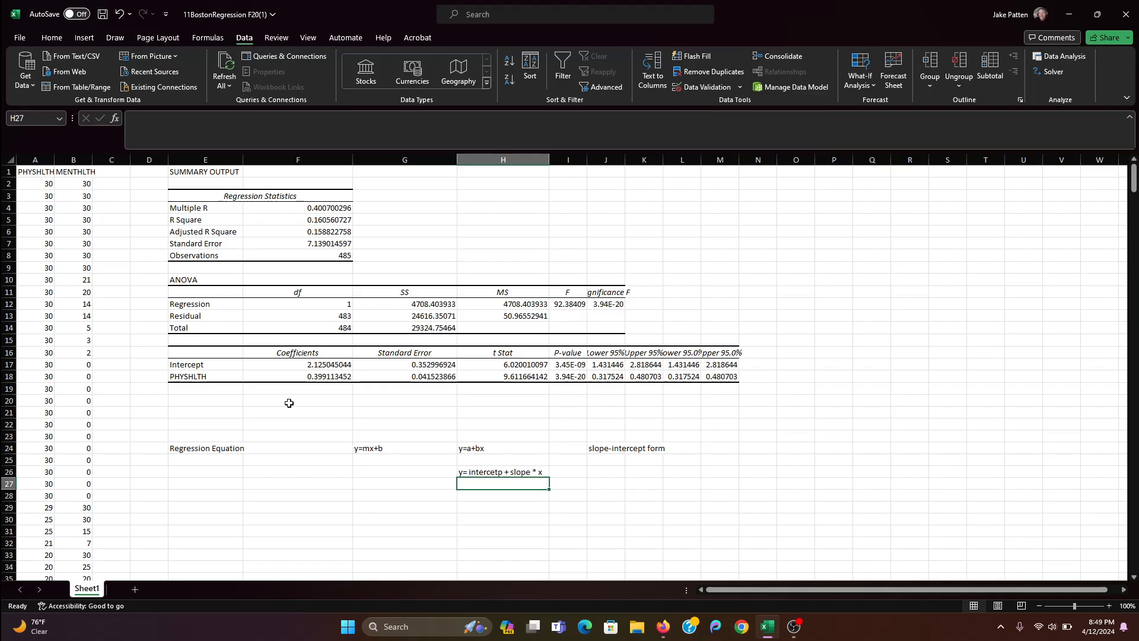
- Highlight the Intercept and PHYSHLTH coefficients in F17 and F18 with yellow fill
{"action": "left_click", "coordinate": [296, 364]}
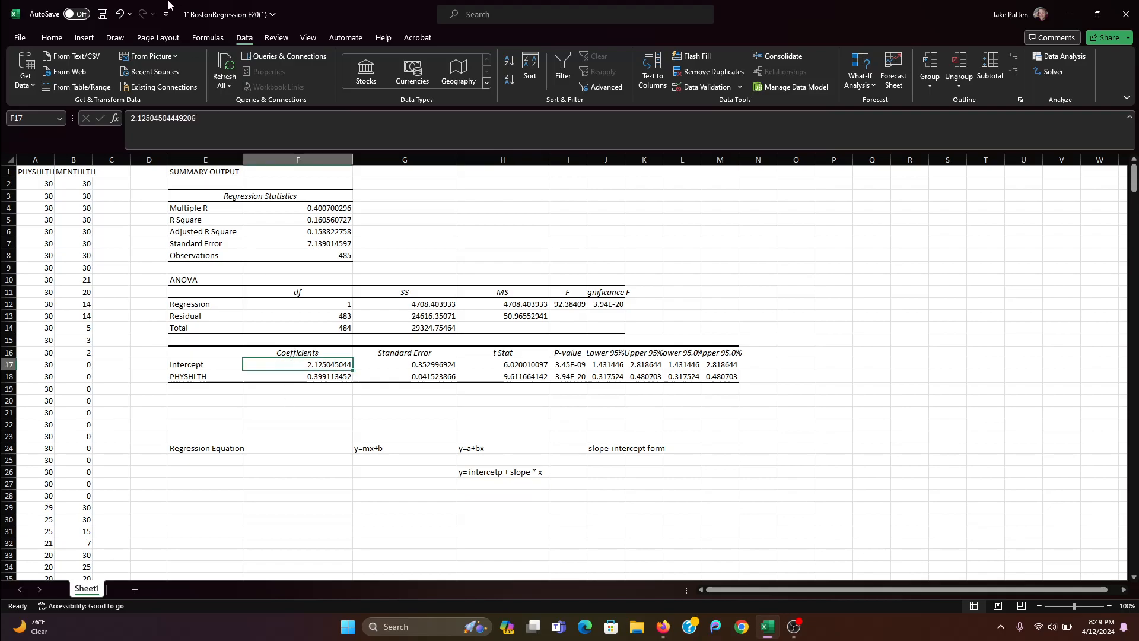
{"action": "left_click", "coordinate": [52, 38]}
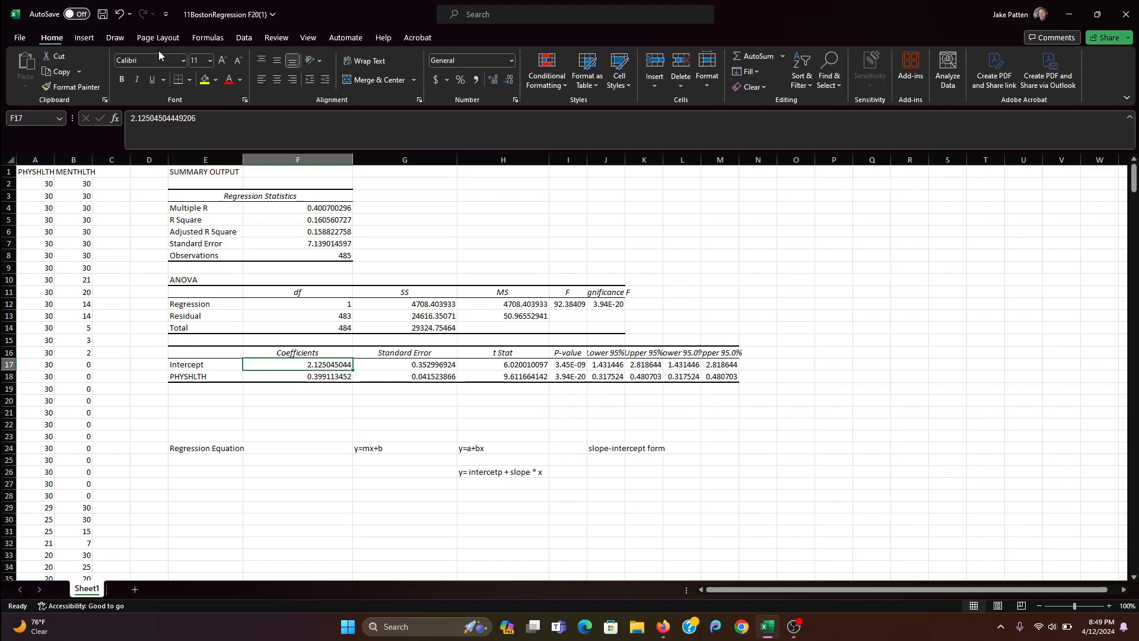
{"action": "left_click", "coordinate": [204, 80]}
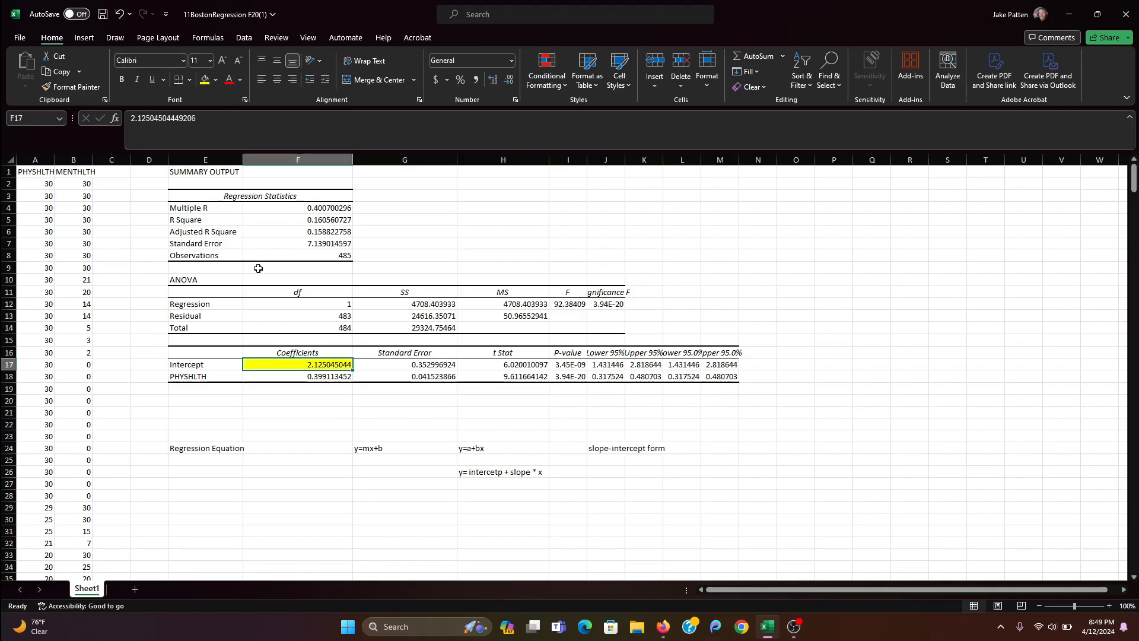
{"action": "left_click", "coordinate": [283, 379]}
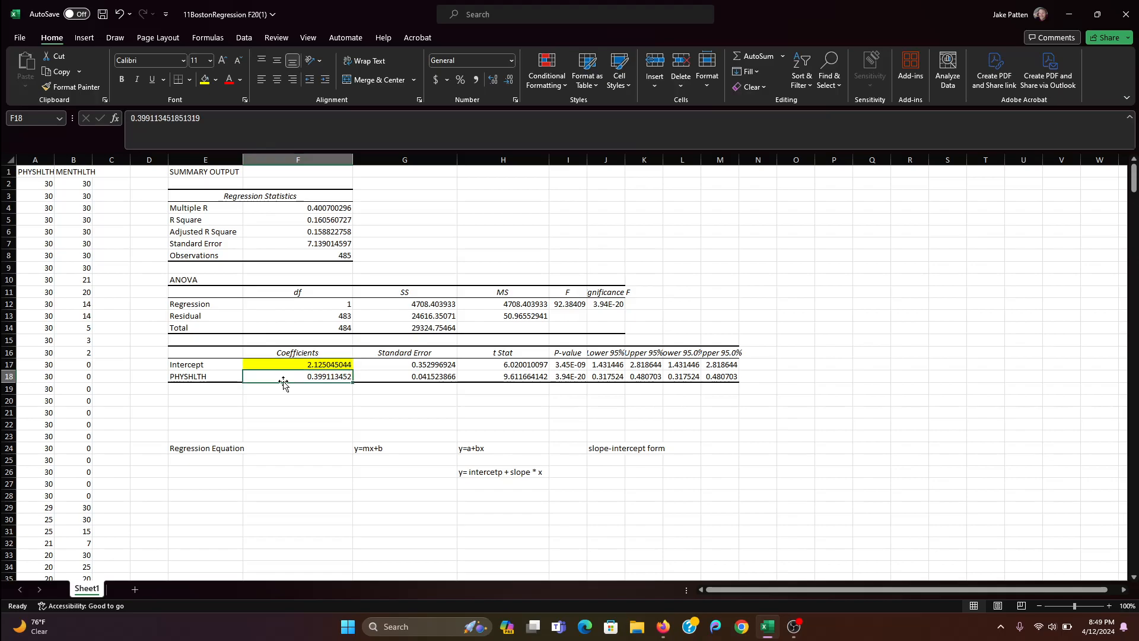
{"action": "left_click", "coordinate": [204, 80]}
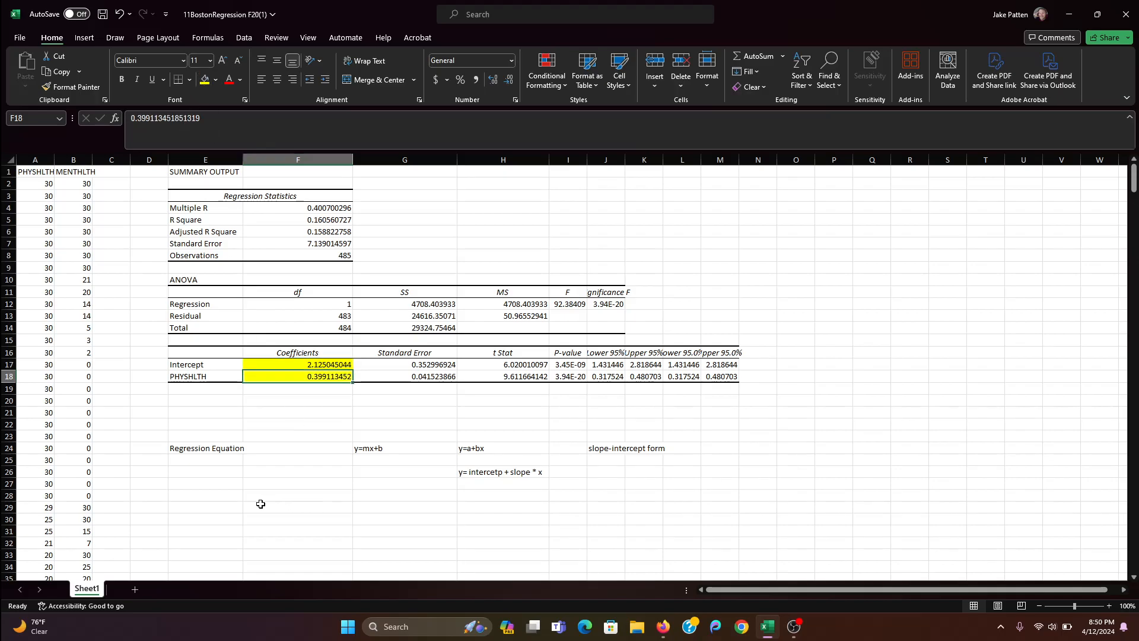
- Enter the regression equation "y = 2.13 + .4x" with rounded coefficients in cell E28
{"action": "left_click", "coordinate": [214, 494]}
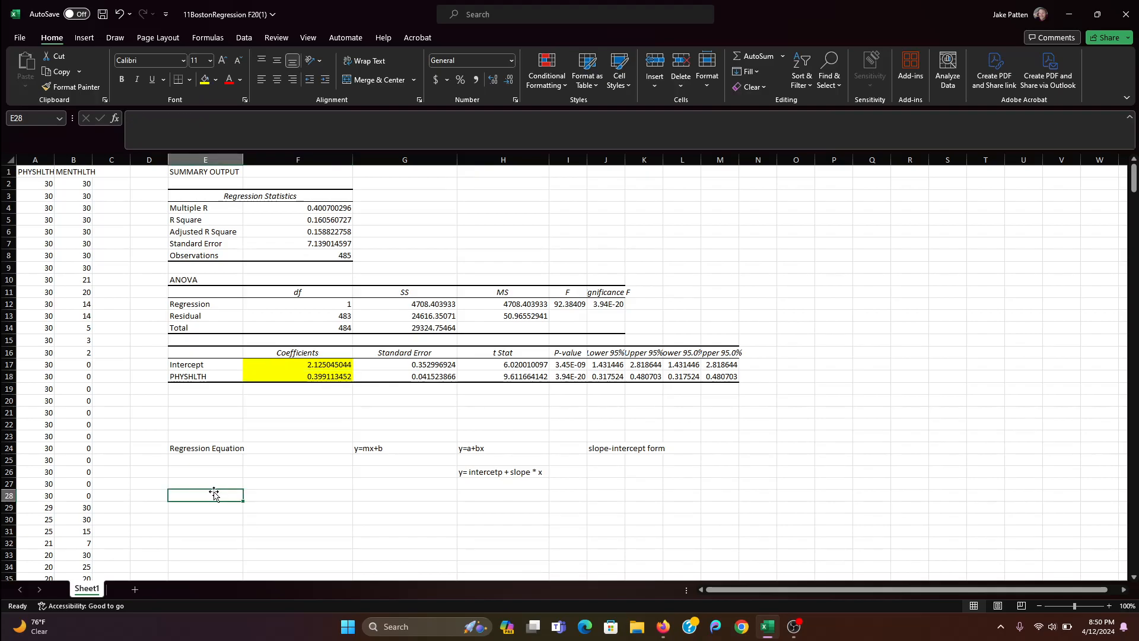
{"action": "type", "text": "y"}
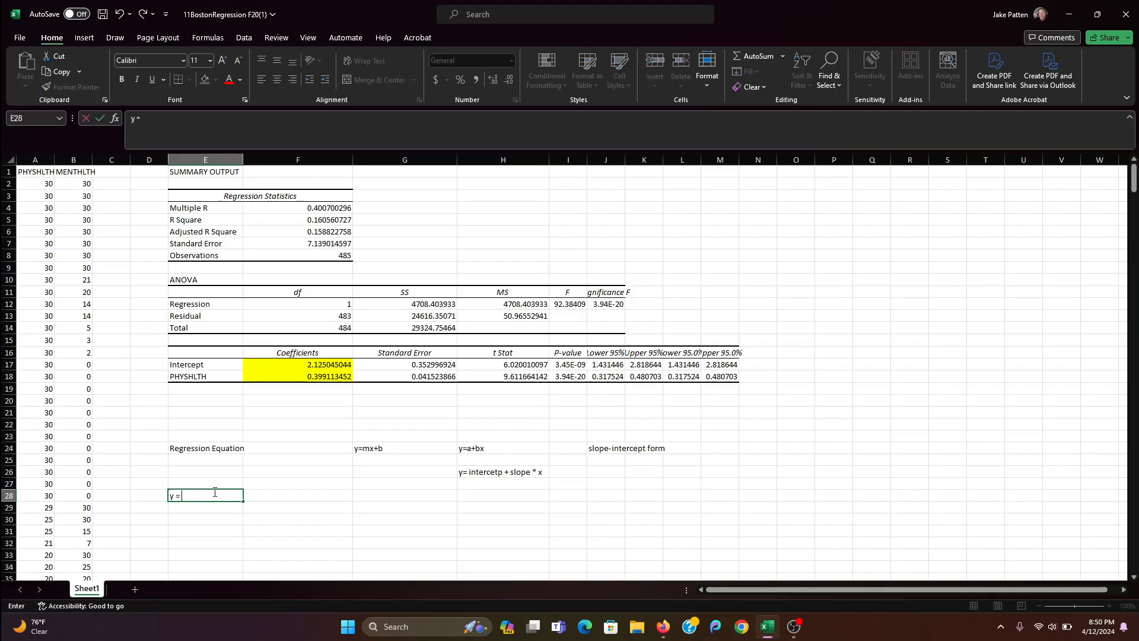
{"action": "type", "text": " = 2.13 + ."}
{"action": "type", "text": "4x"}
{"action": "key", "text": "Return"}
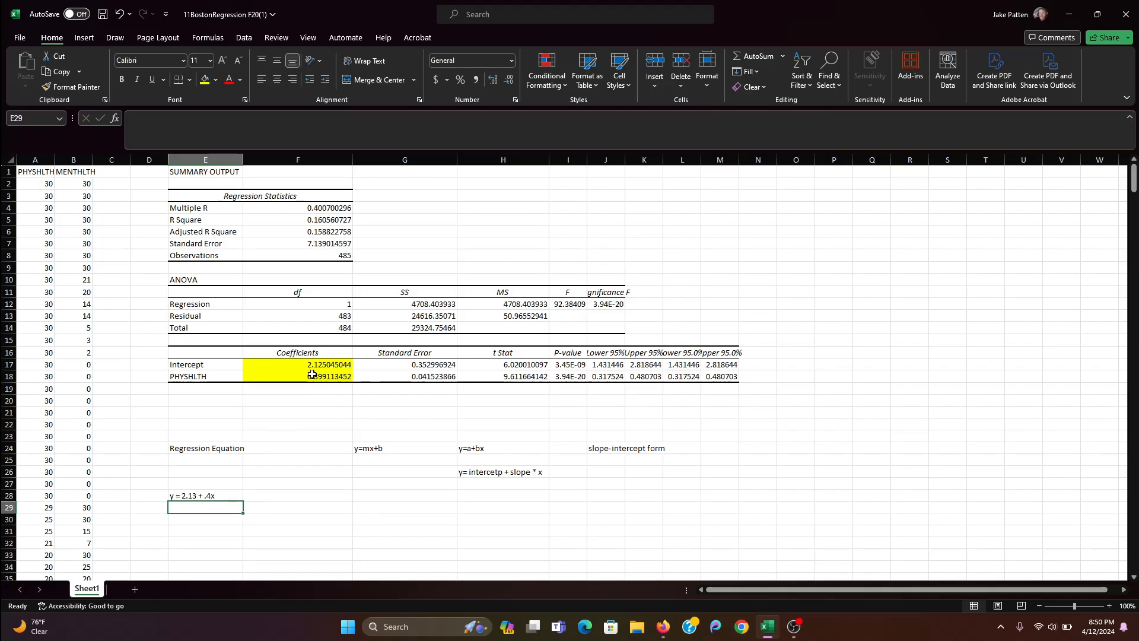
- Add an example variable row below PHYSHLTH, with Age in E19 and the coefficient .23 in F19
{"action": "left_click", "coordinate": [204, 387]}
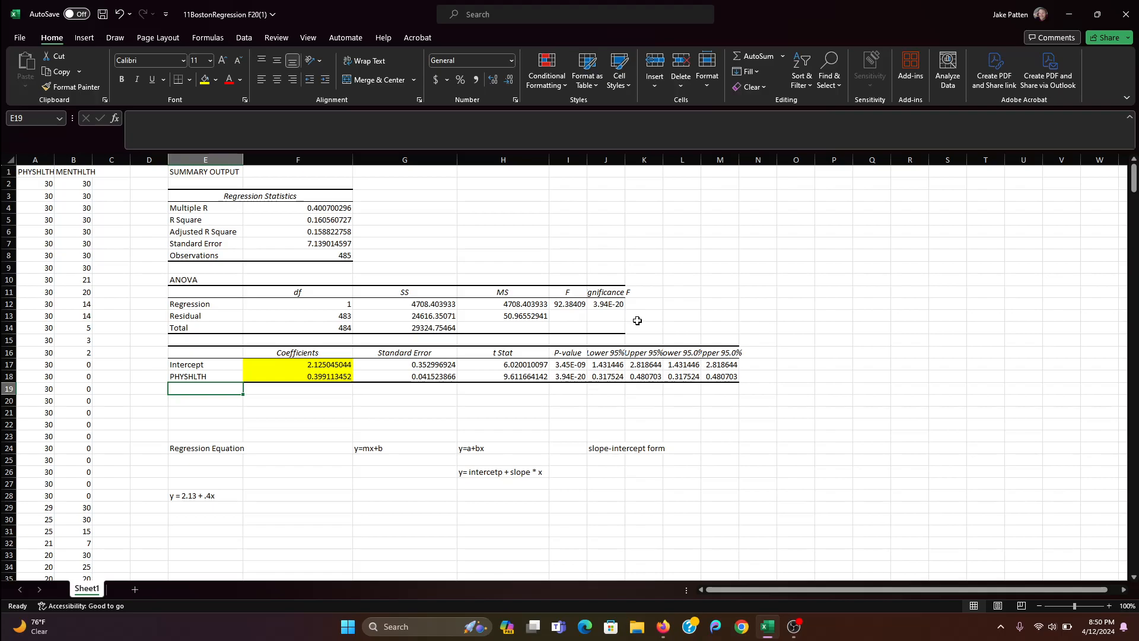
{"action": "type", "text": "Age"}
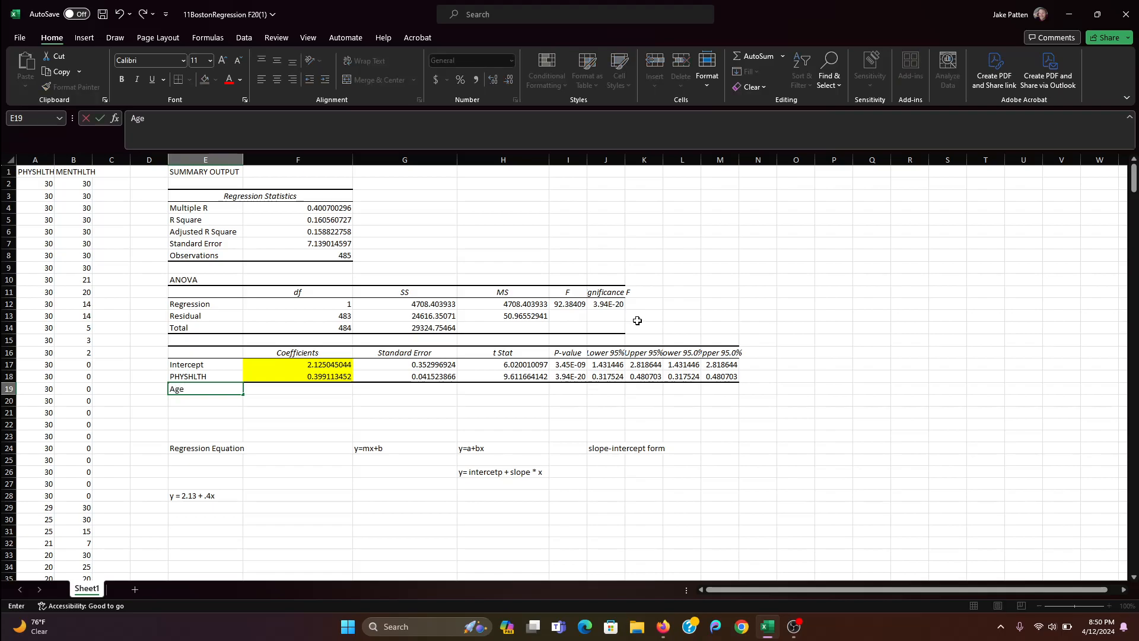
{"action": "key", "text": "Tab"}
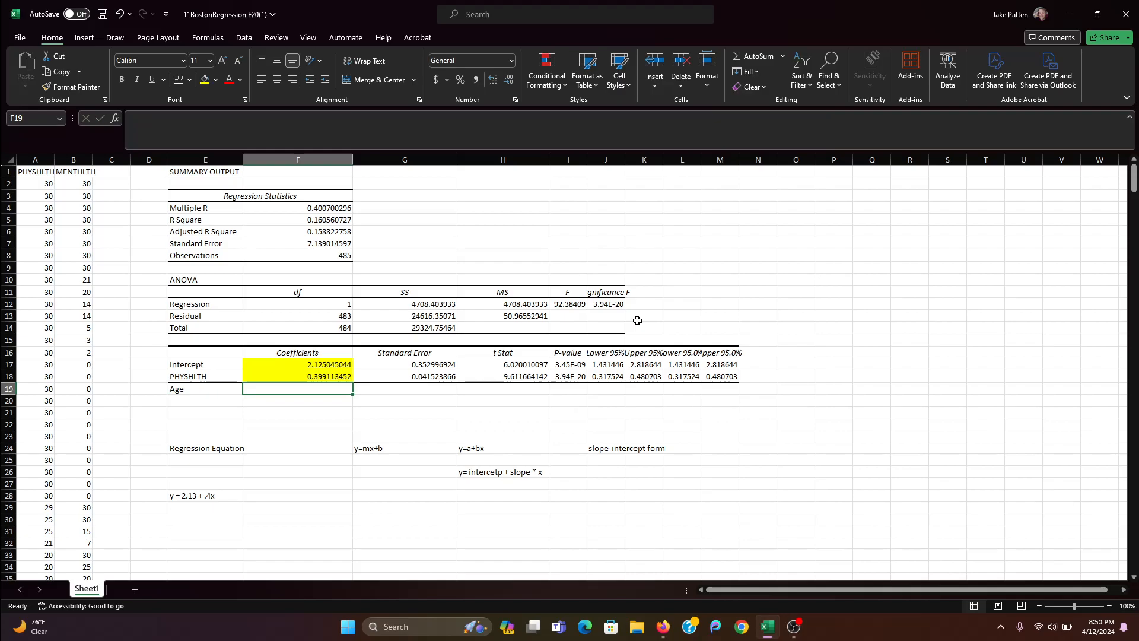
{"action": "type", "text": ".23"}
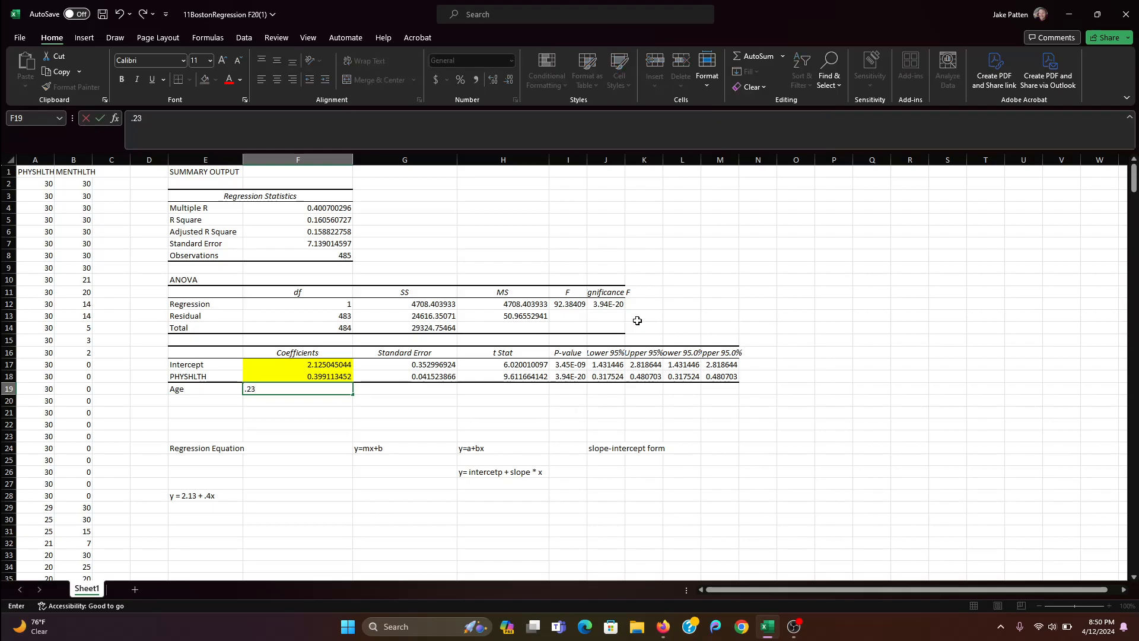
{"action": "key", "text": "Return"}
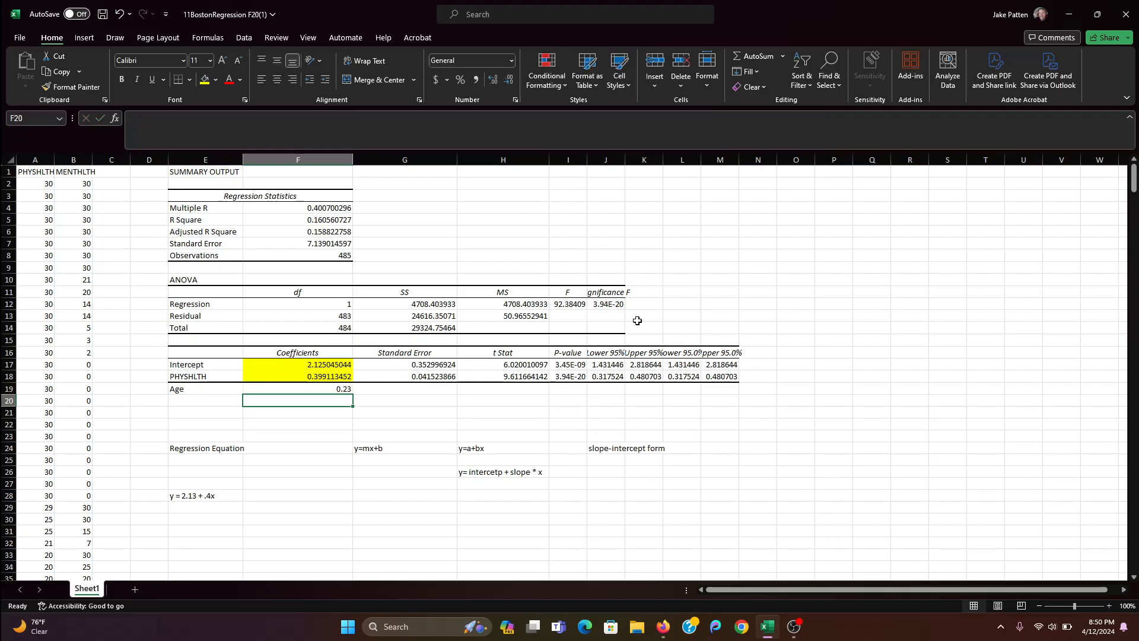
- Clear the example Age label and its coefficient from row 19
{"action": "key", "text": "Up"}
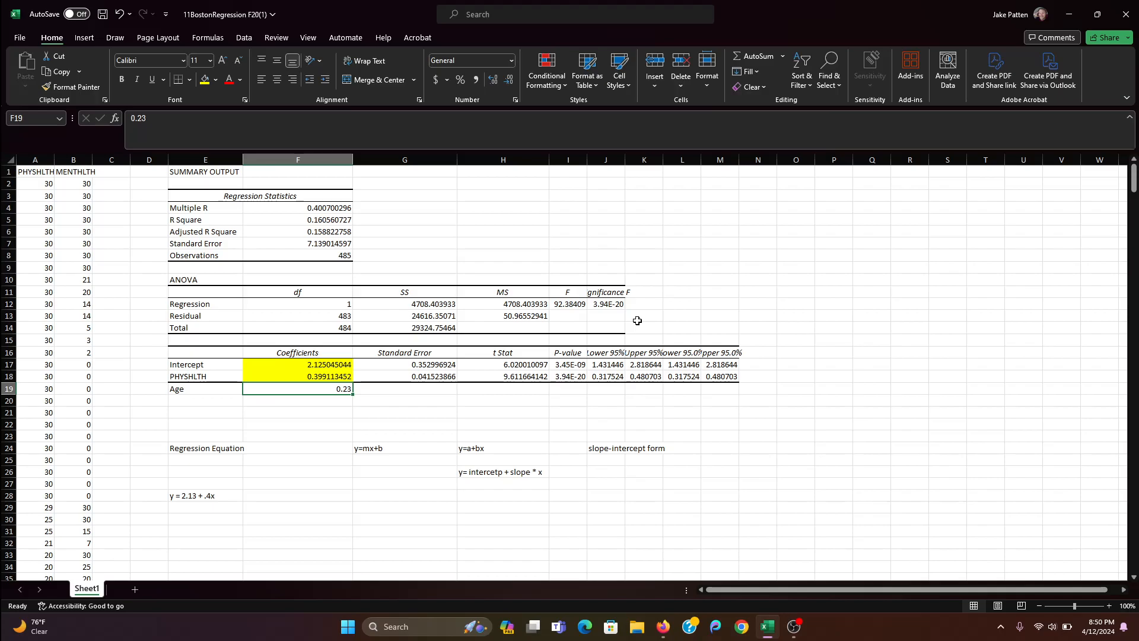
{"action": "key", "text": "Delete"}
{"action": "key", "text": "Left"}
{"action": "key", "text": "Delete"}
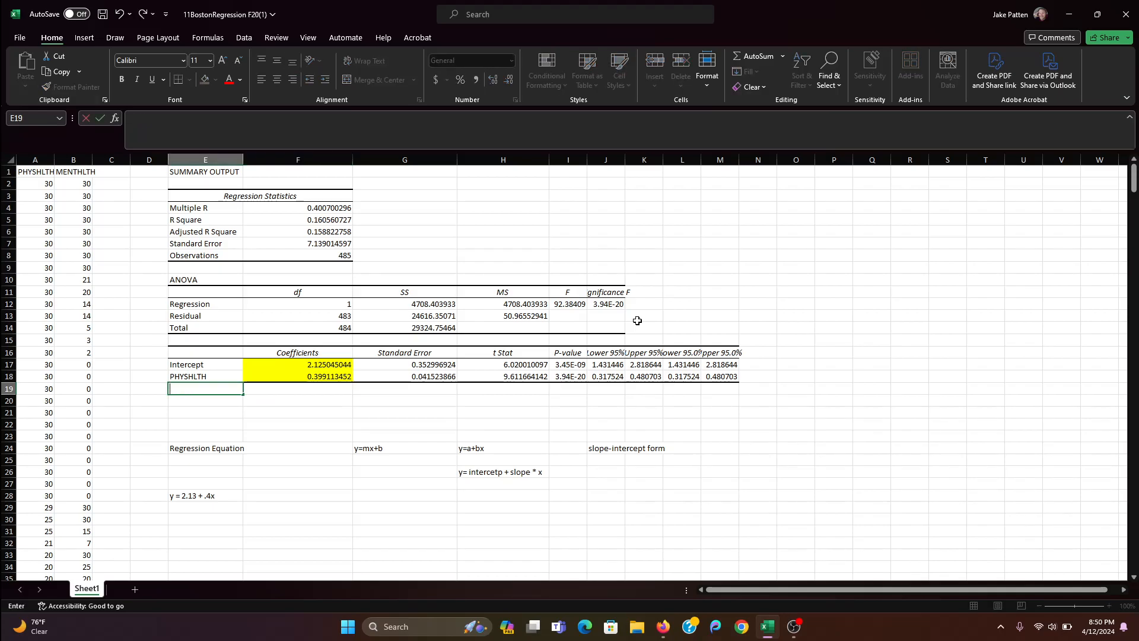
{"action": "key", "text": "Right"}
{"action": "key", "text": "Right"}
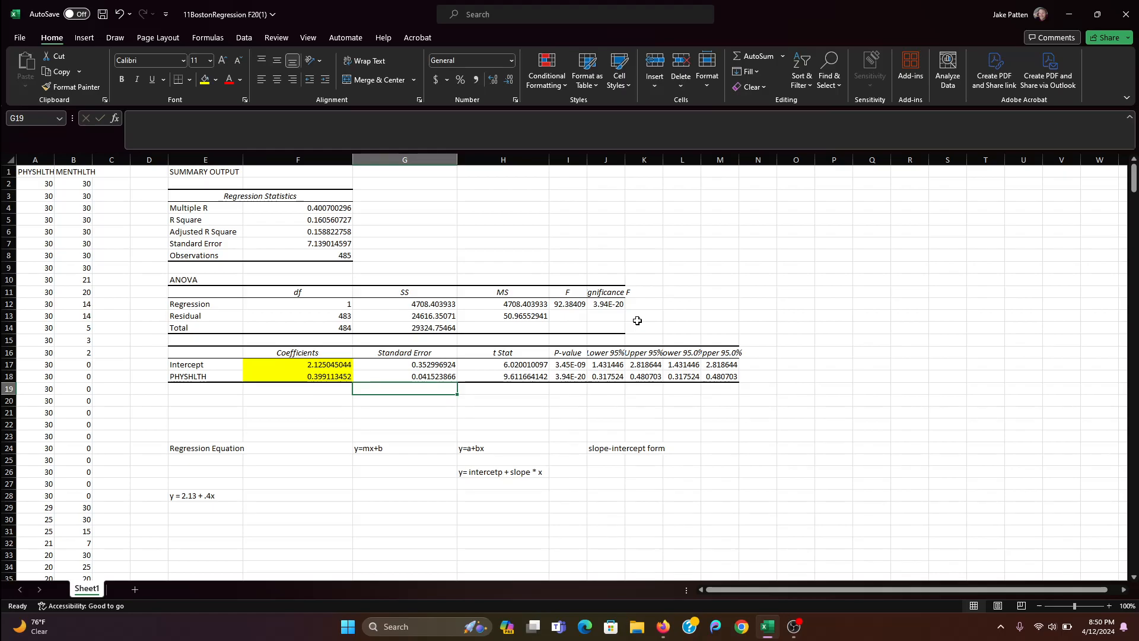
{"action": "key", "text": "Down"}
{"action": "key", "text": "Down"}
{"action": "key", "text": "Down"}
{"action": "key", "text": "Down"}
{"action": "key", "text": "Down"}
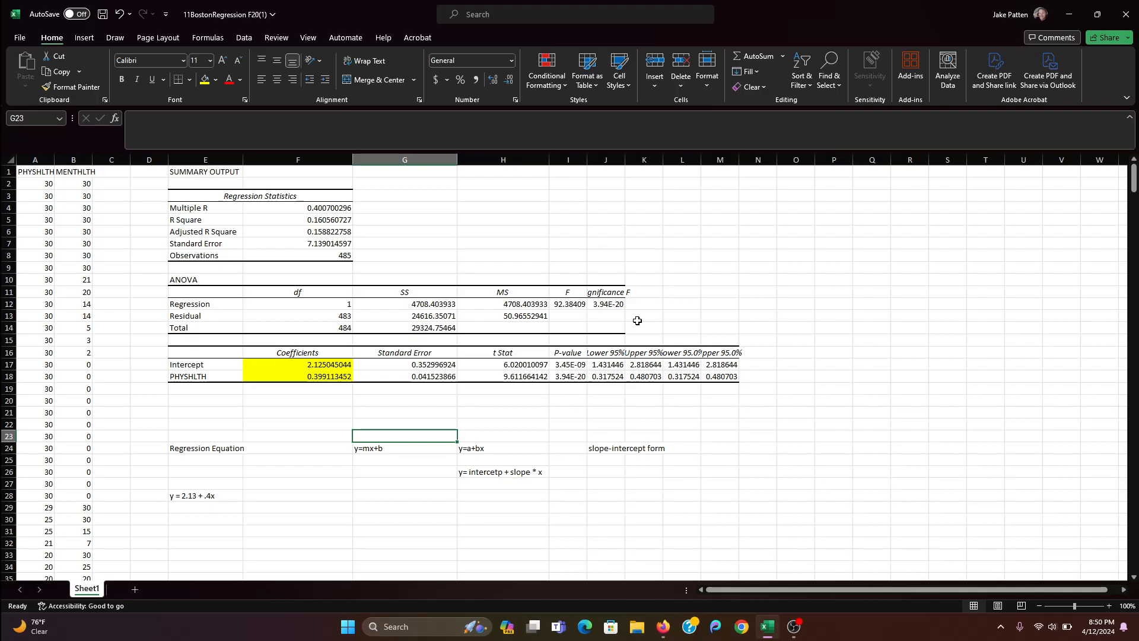
{"action": "key", "text": "Left"}
{"action": "key", "text": "Left"}
{"action": "key", "text": "Up"}
{"action": "key", "text": "Up"}
{"action": "key", "text": "Up"}
{"action": "key", "text": "Up"}
{"action": "key", "text": "Up"}
{"action": "key", "text": "Up"}
{"action": "key", "text": "Up"}
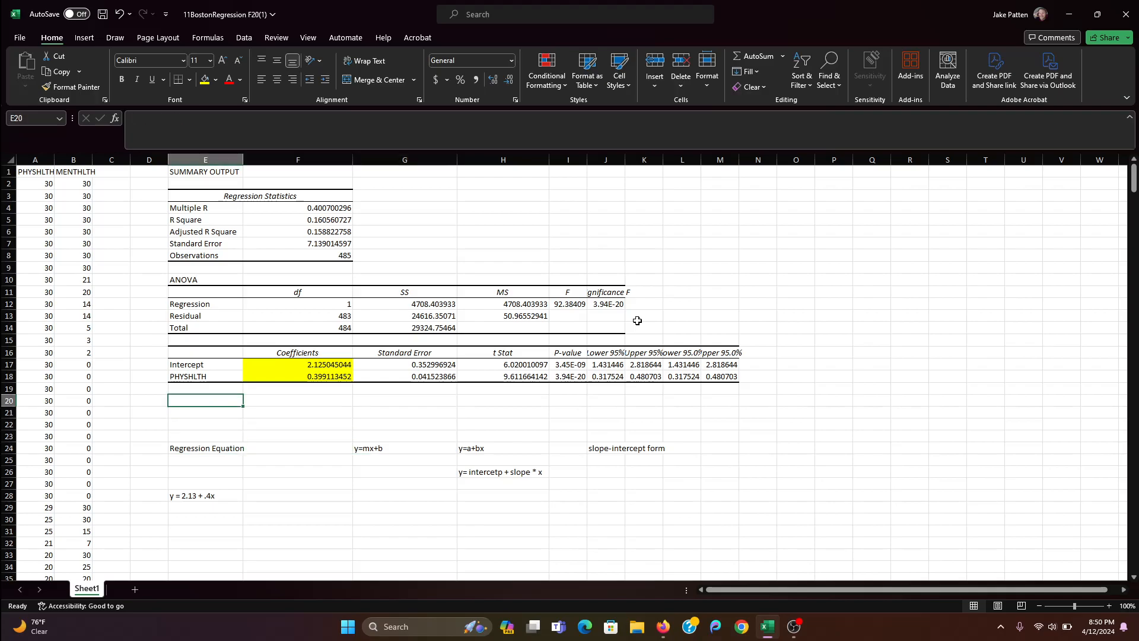
- Compare the Intercept and PHYSHLTH coefficients in F17 and F18 with the regression equation in E28
{"action": "key", "text": "Right"}
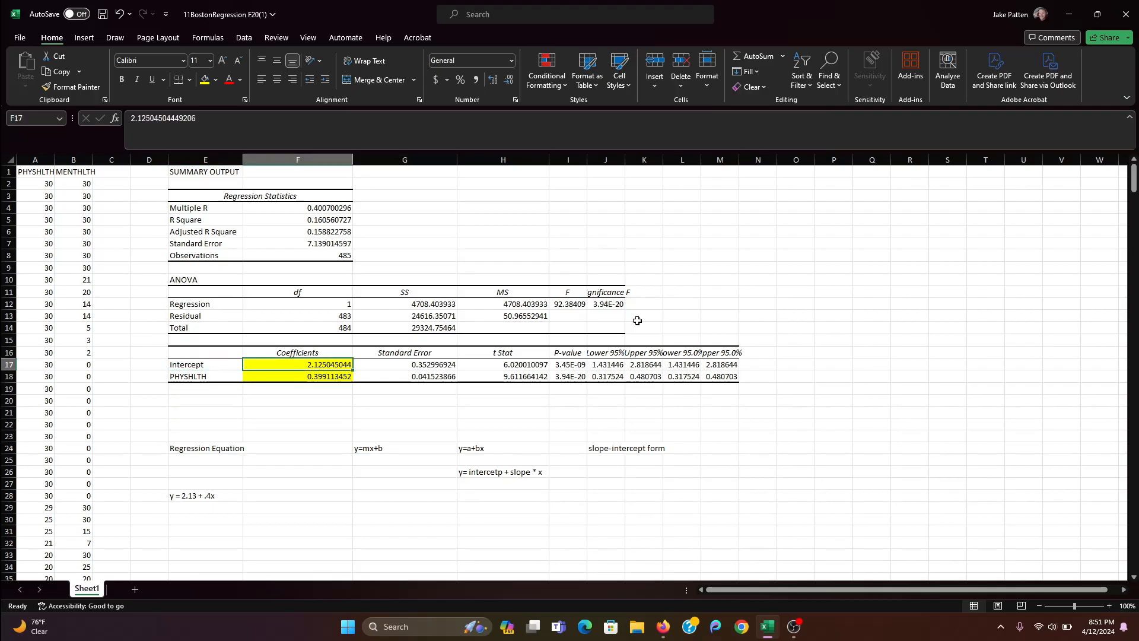
{"action": "key", "text": "Down"}
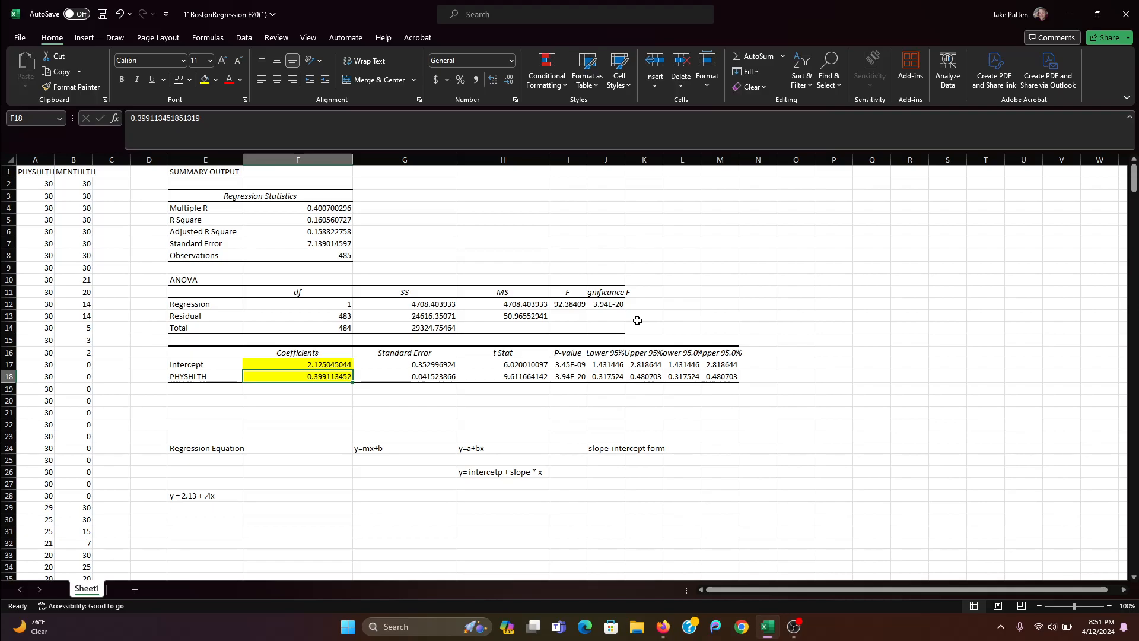
{"action": "key", "text": "Up"}
{"action": "key", "text": "Down"}
{"action": "key", "text": "Down"}
{"action": "key", "text": "Down"}
{"action": "key", "text": "Down"}
{"action": "key", "text": "Down"}
{"action": "key", "text": "Down"}
{"action": "key", "text": "Down"}
{"action": "key", "text": "Down"}
{"action": "key", "text": "Down"}
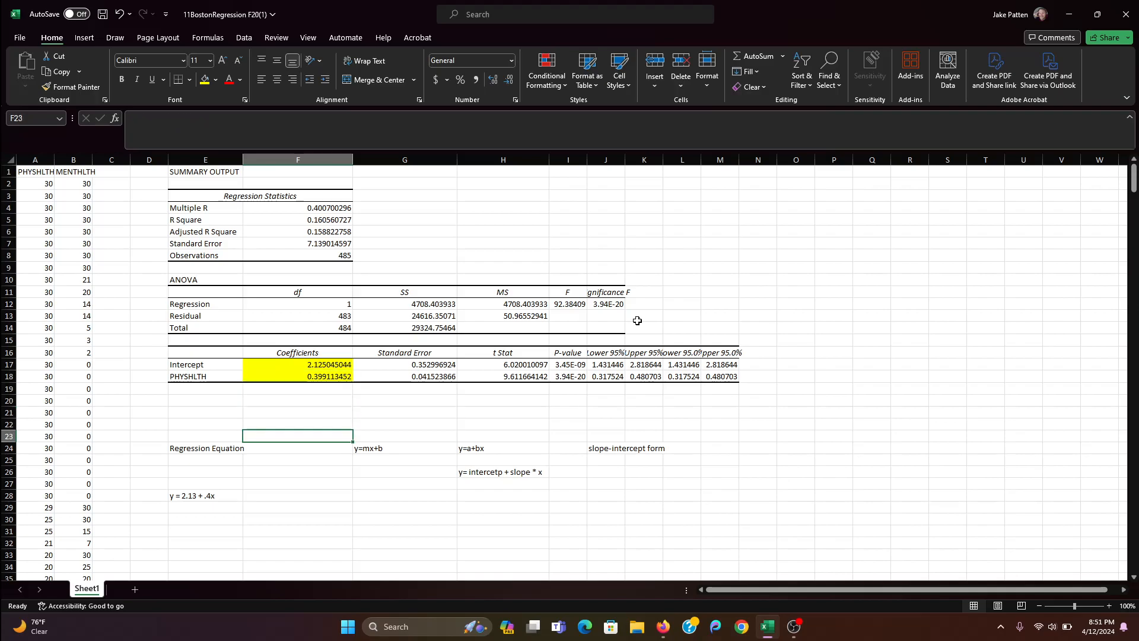
{"action": "key", "text": "Left"}
{"action": "key", "text": "Down"}
{"action": "key", "text": "Down"}
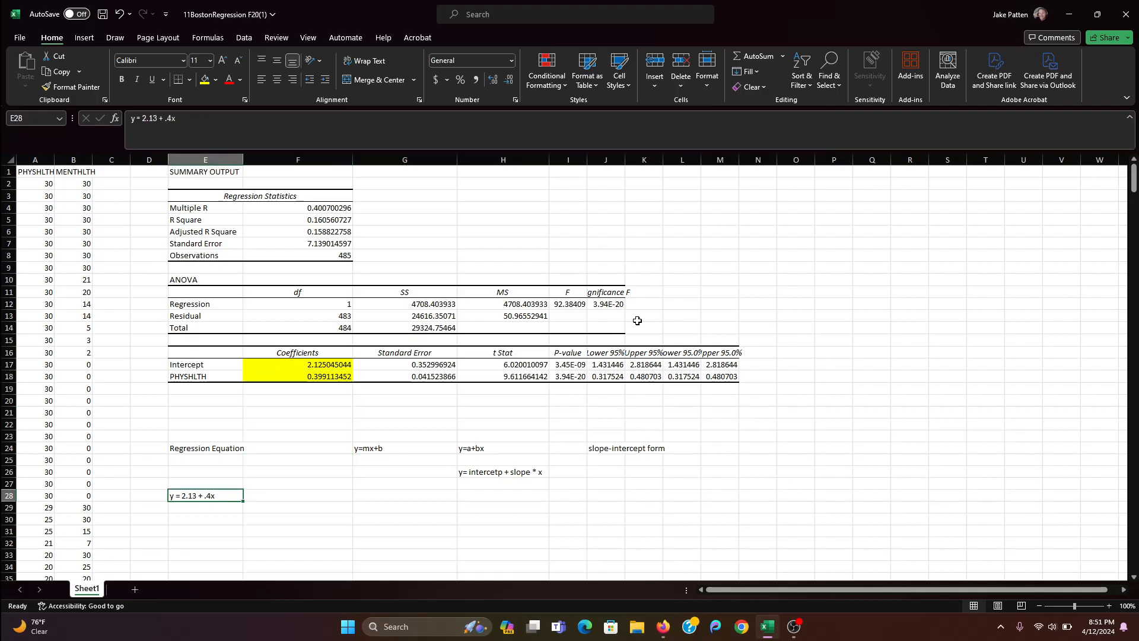
{"action": "key", "text": "Right"}
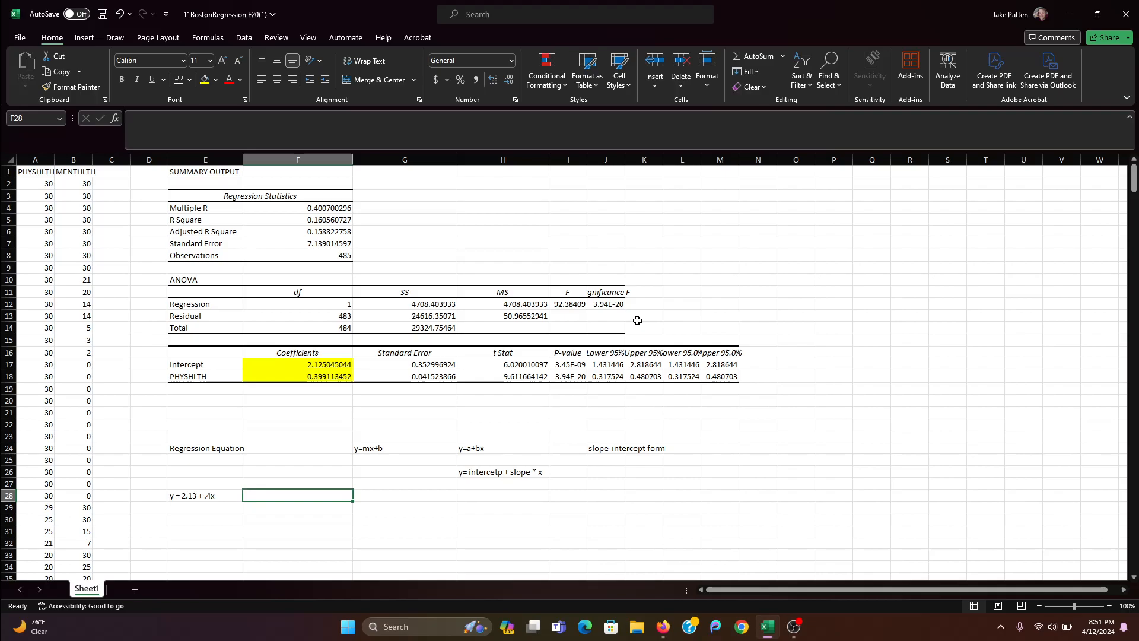
- Enter the question "What if there are 13 days of physical unhealthiness?" in cell E31
{"action": "key", "text": "Down"}
{"action": "key", "text": "Down"}
{"action": "key", "text": "Down"}
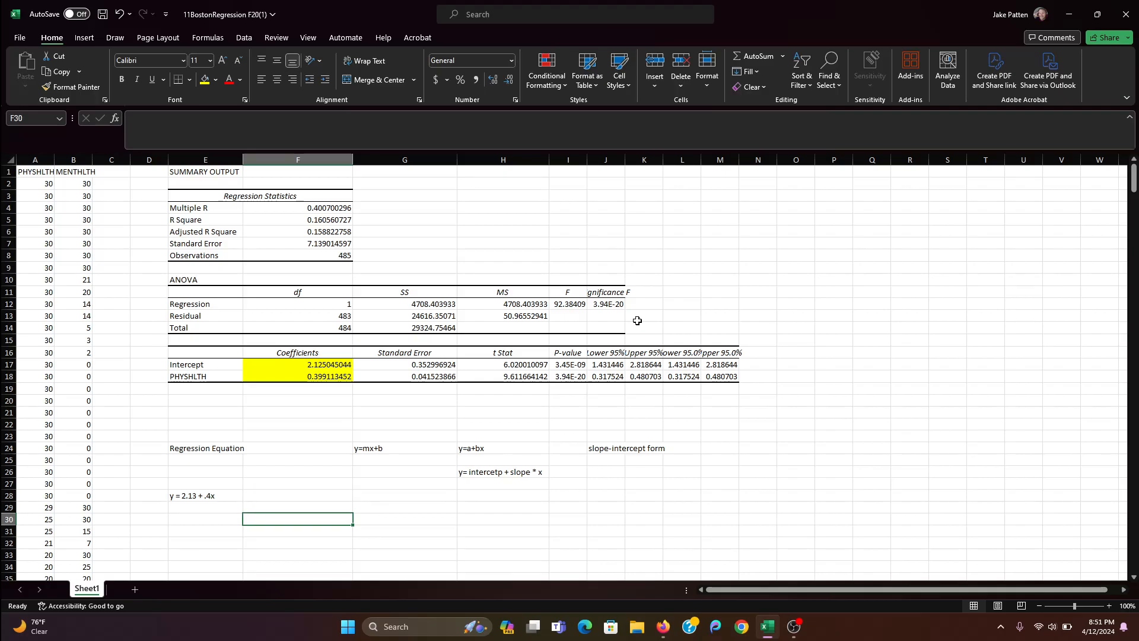
{"action": "key", "text": "Left"}
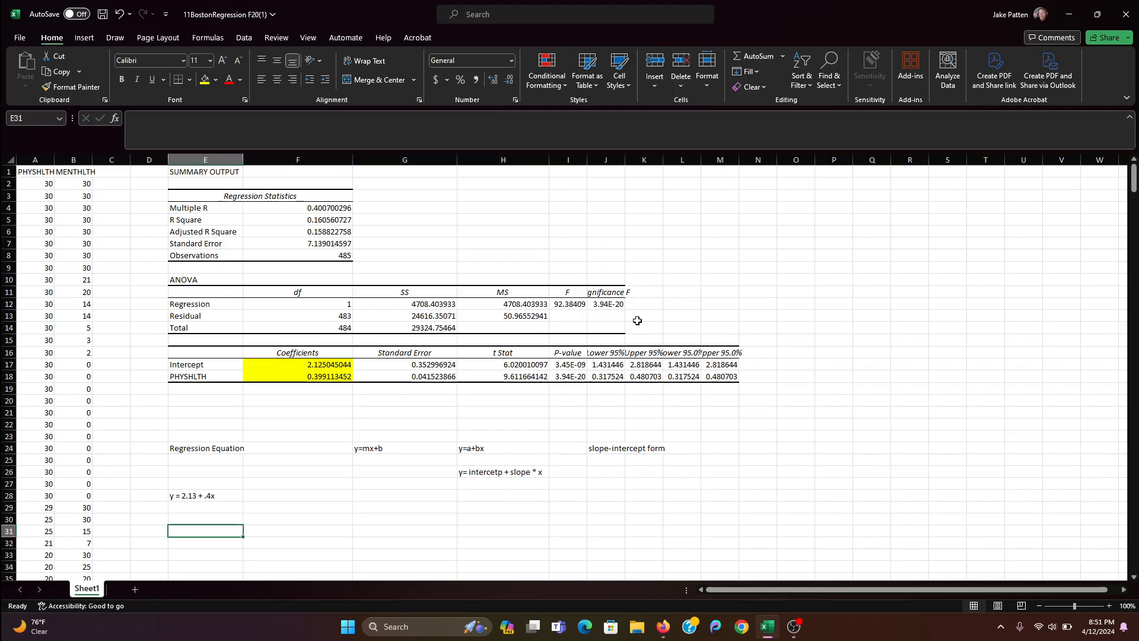
{"action": "type", "text": "W"}
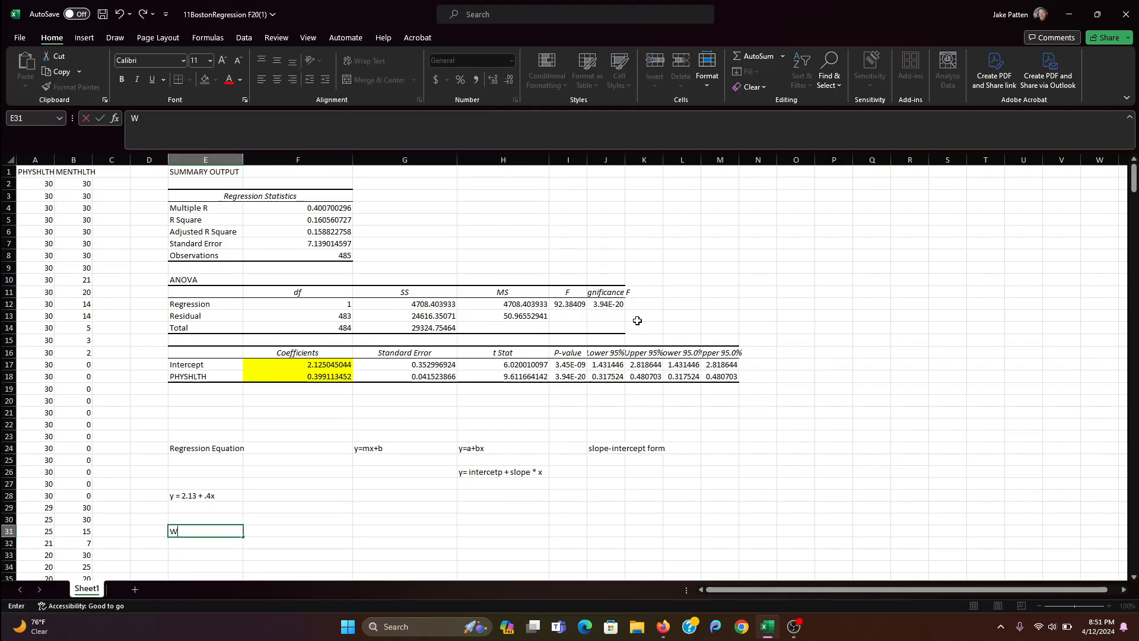
{"action": "type", "text": "hat if there are 13 days "}
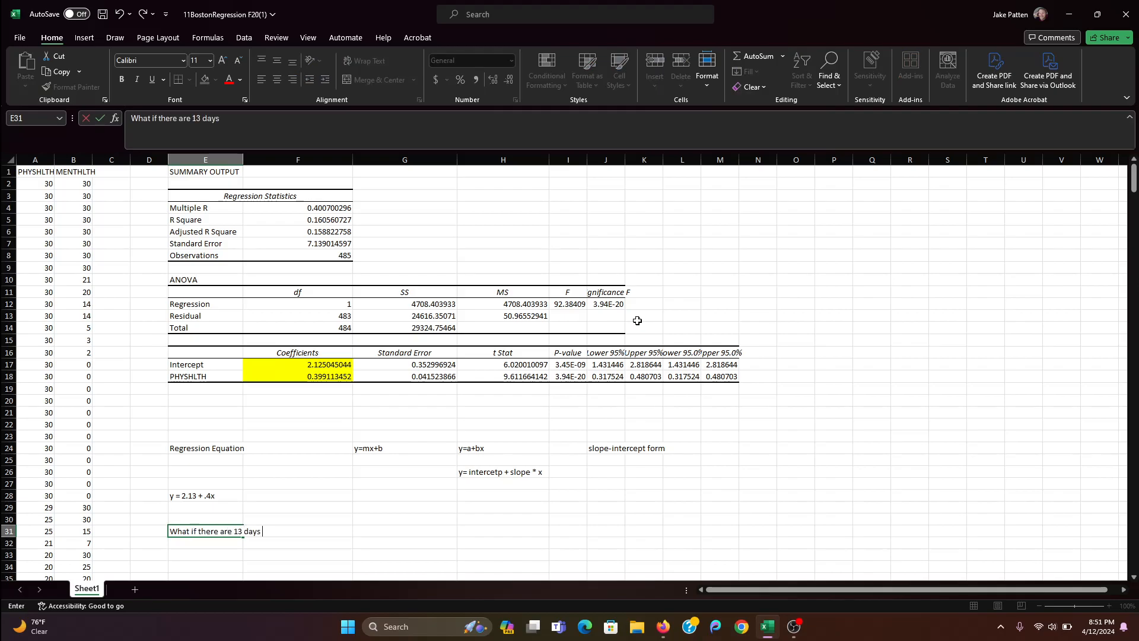
{"action": "type", "text": "of physcia"}
{"action": "key", "text": "BackSpace"}
{"action": "key", "text": "BackSpace"}
{"action": "key", "text": "BackSpace"}
{"action": "key", "text": "BackSpace"}
{"action": "key", "text": "BackSpace"}
{"action": "type", "text": "ical unhealthyness?"}
{"action": "key", "text": "BackSpace"}
{"action": "key", "text": "BackSpace"}
{"action": "key", "text": "BackSpace"}
{"action": "key", "text": "BackSpace"}
{"action": "key", "text": "BackSpace"}
{"action": "key", "text": "BackSpace"}
{"action": "type", "text": "iness?"}
{"action": "key", "text": "Return"}
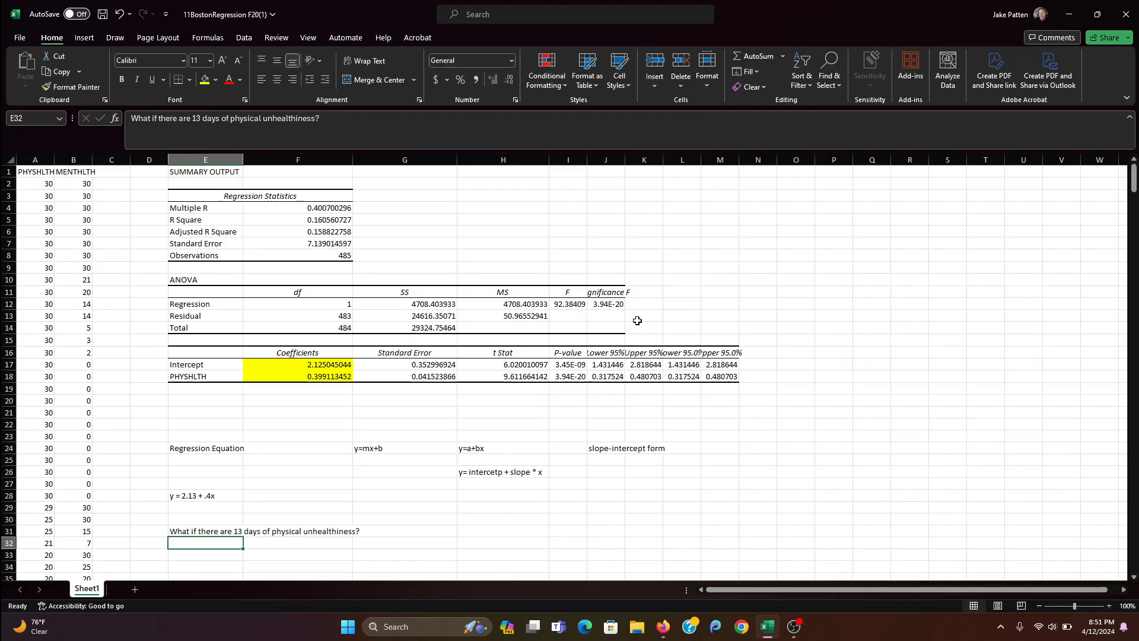
- Write the equation with 13 substituted for x, "y = 2.13 + .4 *13", as text in cell H30
{"action": "key", "text": "Right"}
{"action": "key", "text": "Right"}
{"action": "key", "text": "Right"}
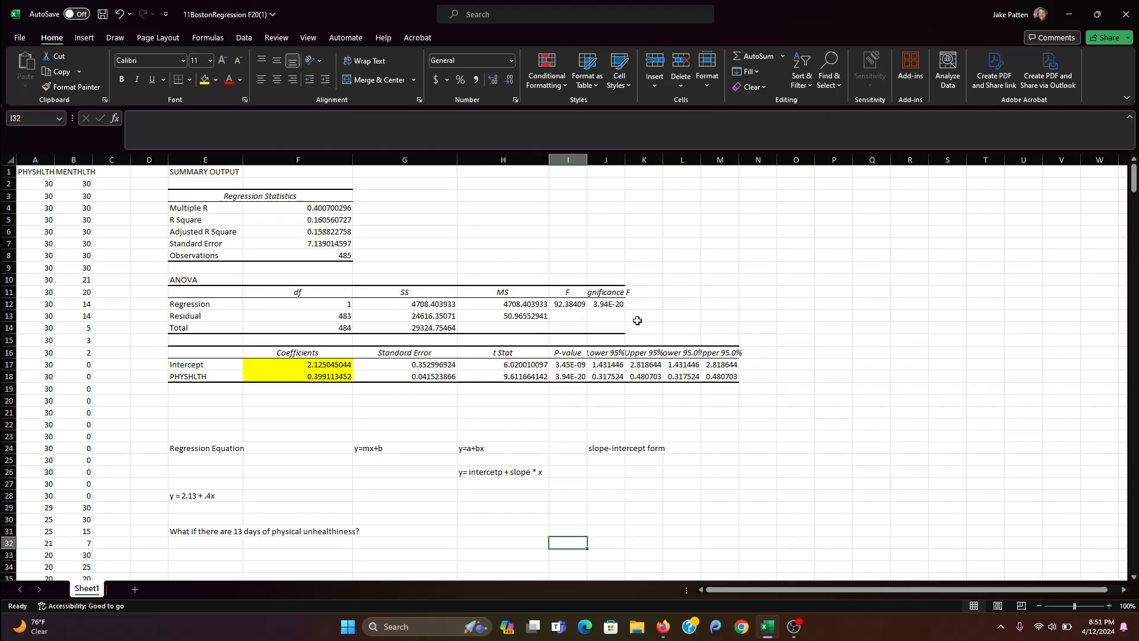
{"action": "key", "text": "Up"}
{"action": "key", "text": "Up"}
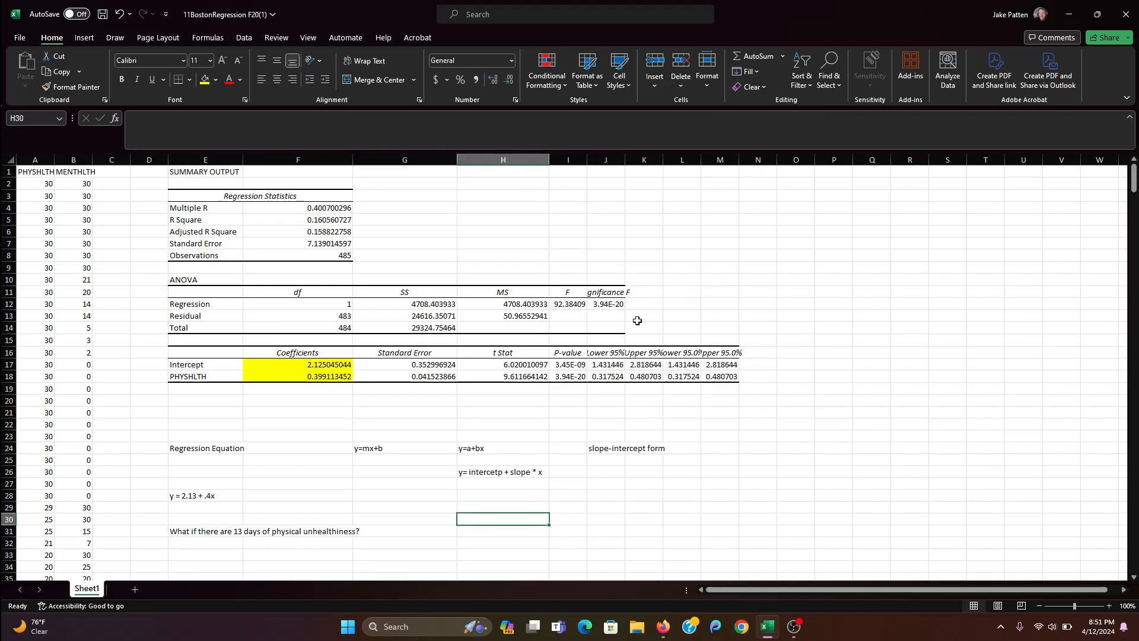
{"action": "type", "text": "y = 2.1"}
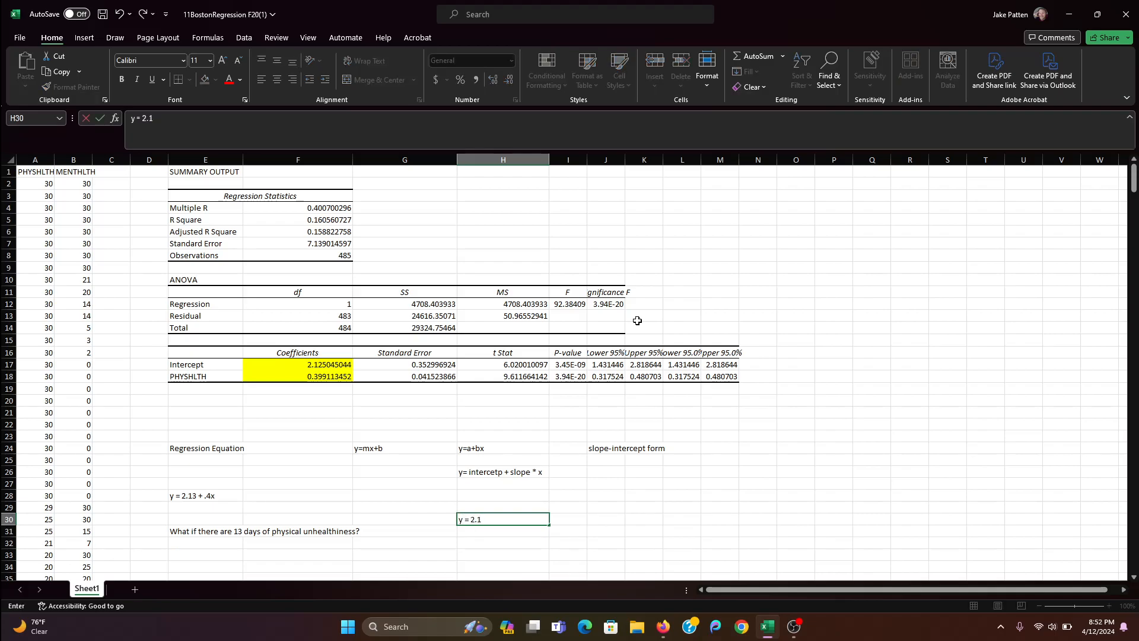
{"action": "type", "text": "3 +"}
{"action": "type", "text": " 4 * "}
{"action": "type", "text": "."}
{"action": "type", "text": "1"}
{"action": "key", "text": "BackSpace"}
{"action": "key", "text": "BackSpace"}
{"action": "type", "text": ".4 *13"}
- Calculate the slope product in cell K28 with the formula =.4*13
{"action": "key", "text": "Right"}
{"action": "key", "text": "Right"}
{"action": "key", "text": "Right"}
{"action": "key", "text": "Up"}
{"action": "key", "text": "Up"}
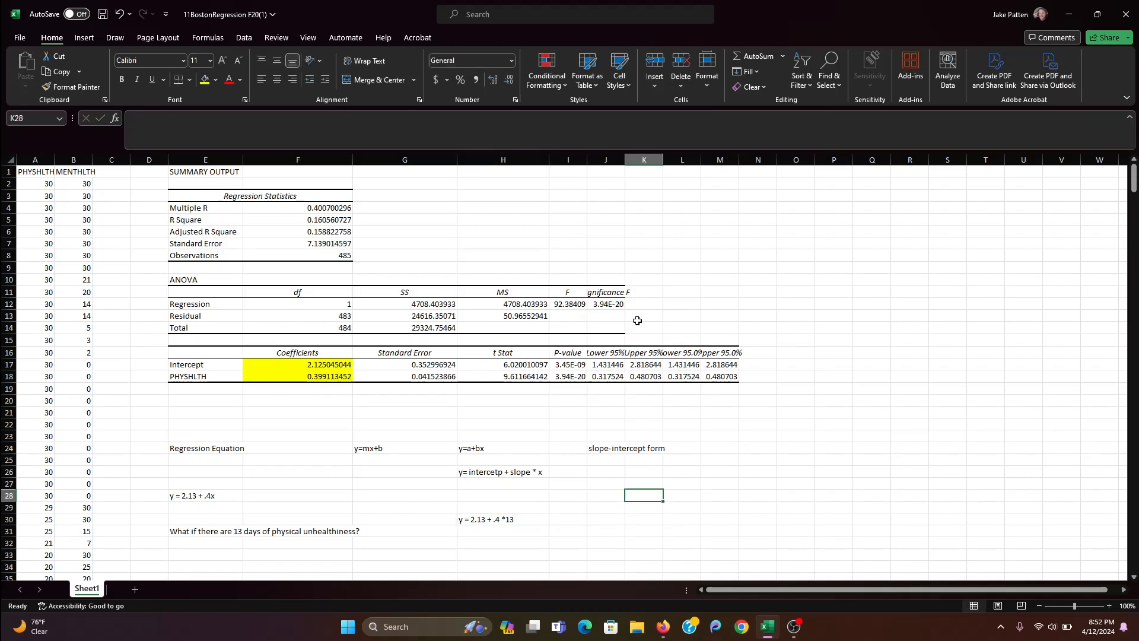
{"action": "type", "text": "=.4"}
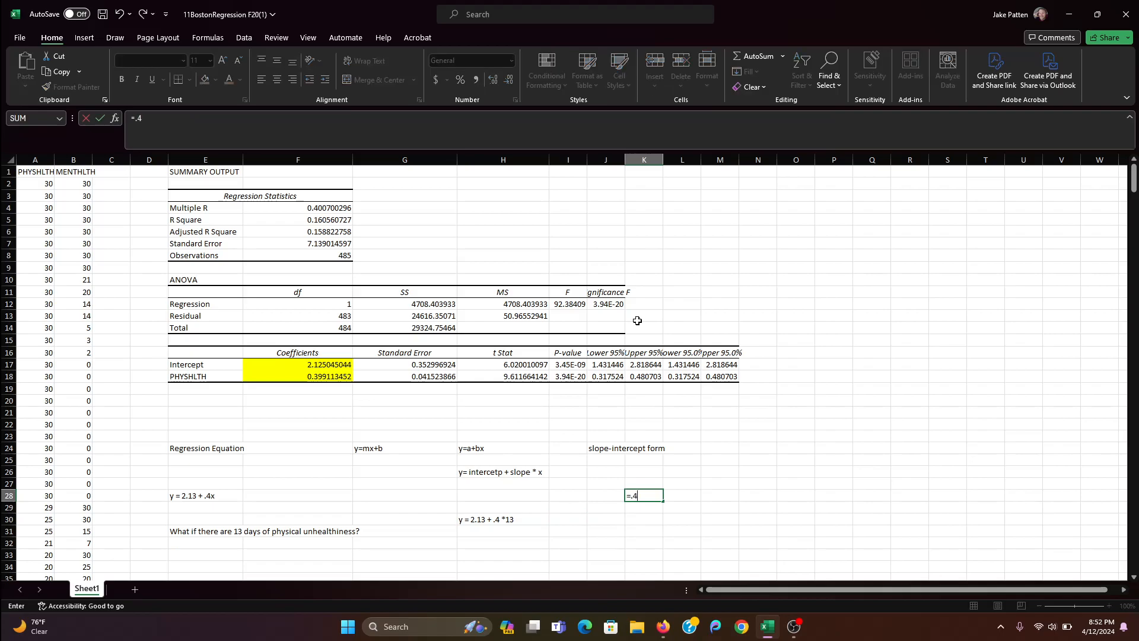
{"action": "type", "text": "*13"}
{"action": "key", "text": "Return"}
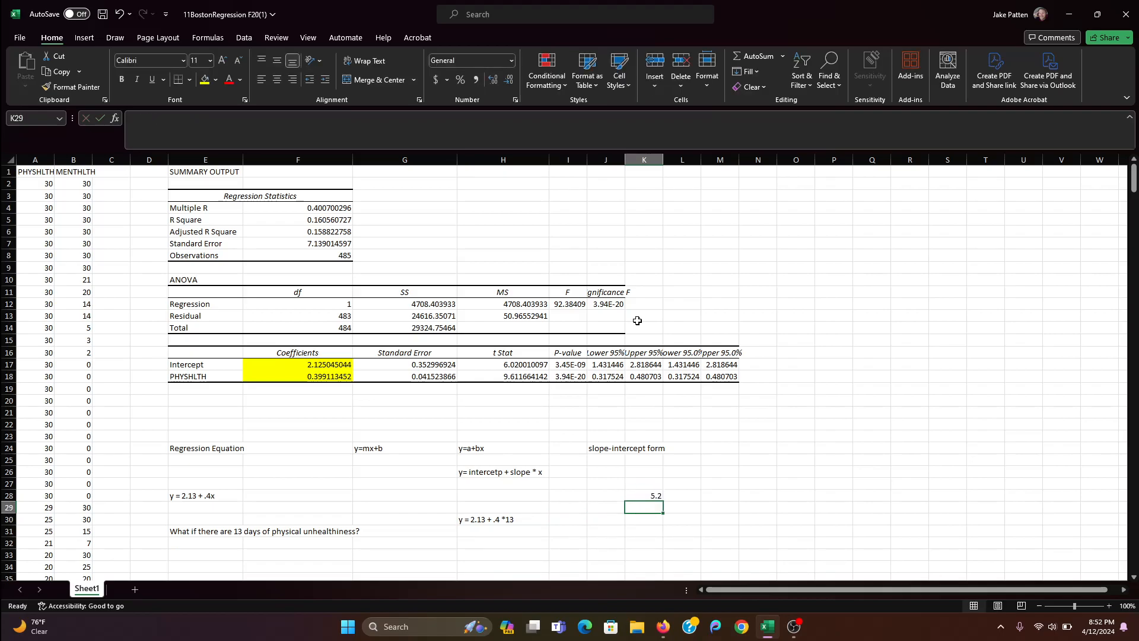
- Write the simplified equation "y = 2.13 + 5.2" as text in cell I30
{"action": "key", "text": "Left"}
{"action": "key", "text": "Down"}
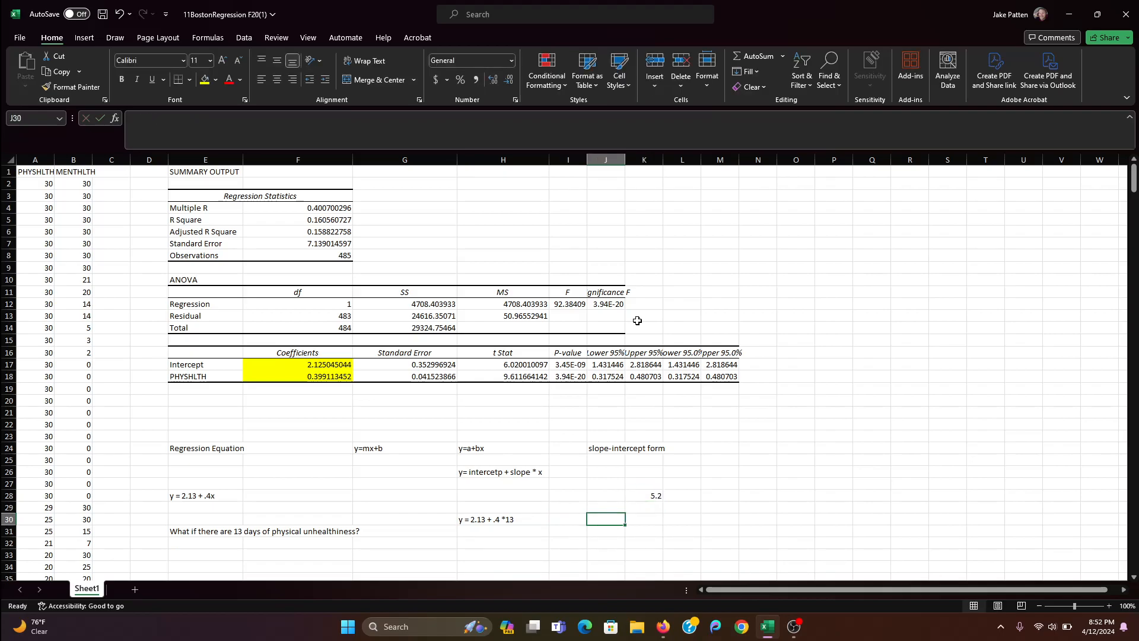
{"action": "key", "text": "Left"}
{"action": "type", "text": "y = 2.13 + 5.2"}
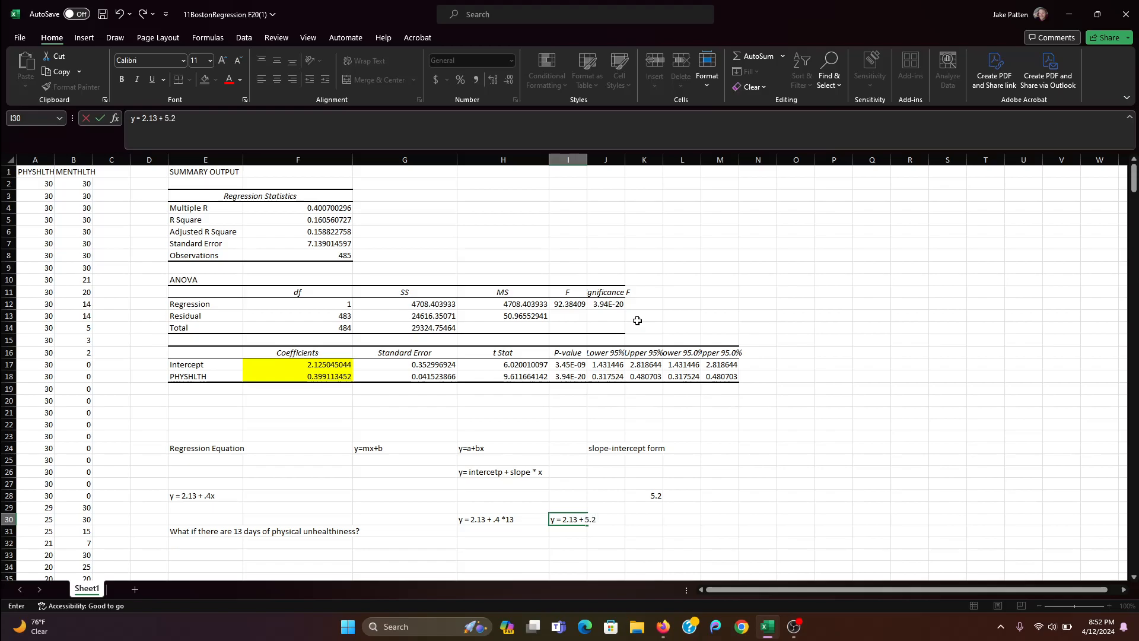
{"action": "key", "text": "Tab"}
{"action": "key", "text": "Tab"}
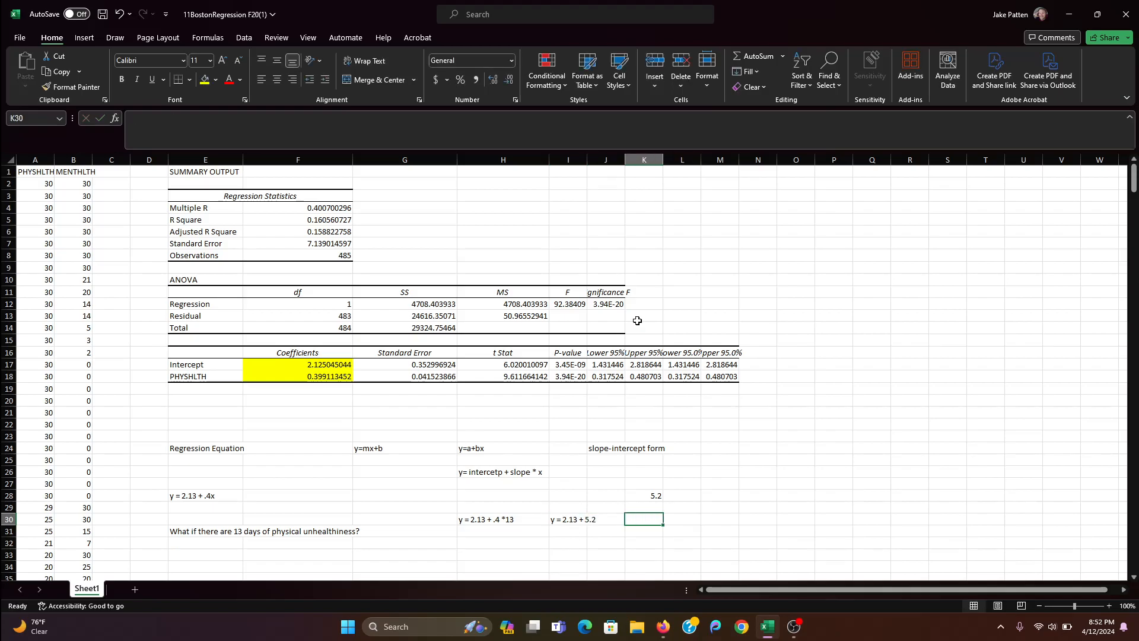
- Write the predicted value "y = 7.33" as text in cell K30
{"action": "type", "text": "y"}
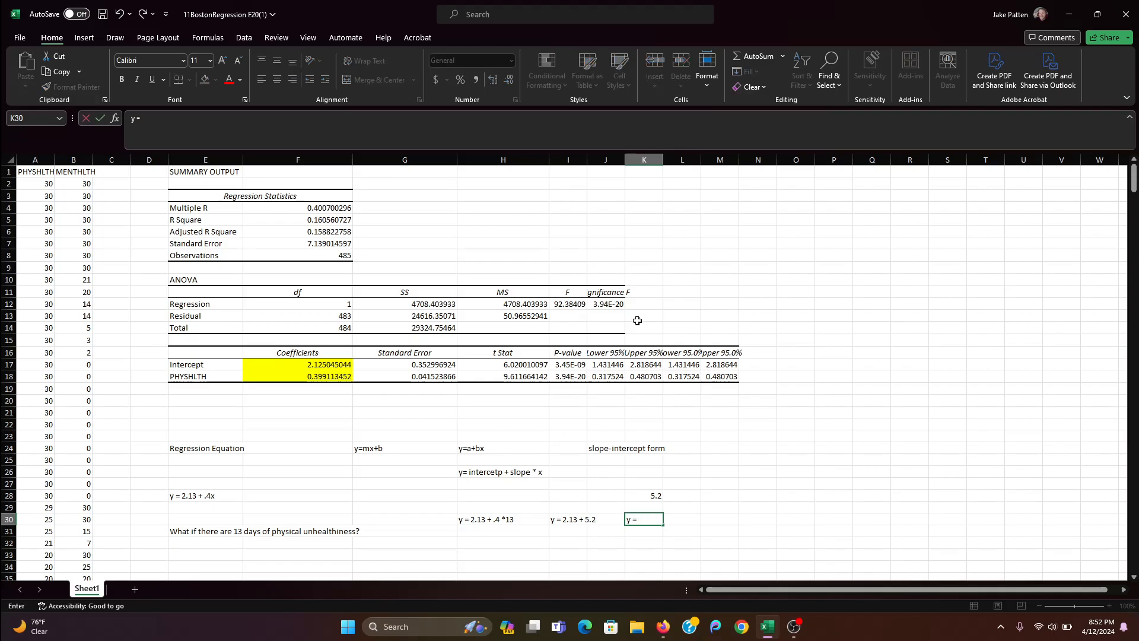
{"action": "type", "text": " = 7.33"}
{"action": "key", "text": "Return"}
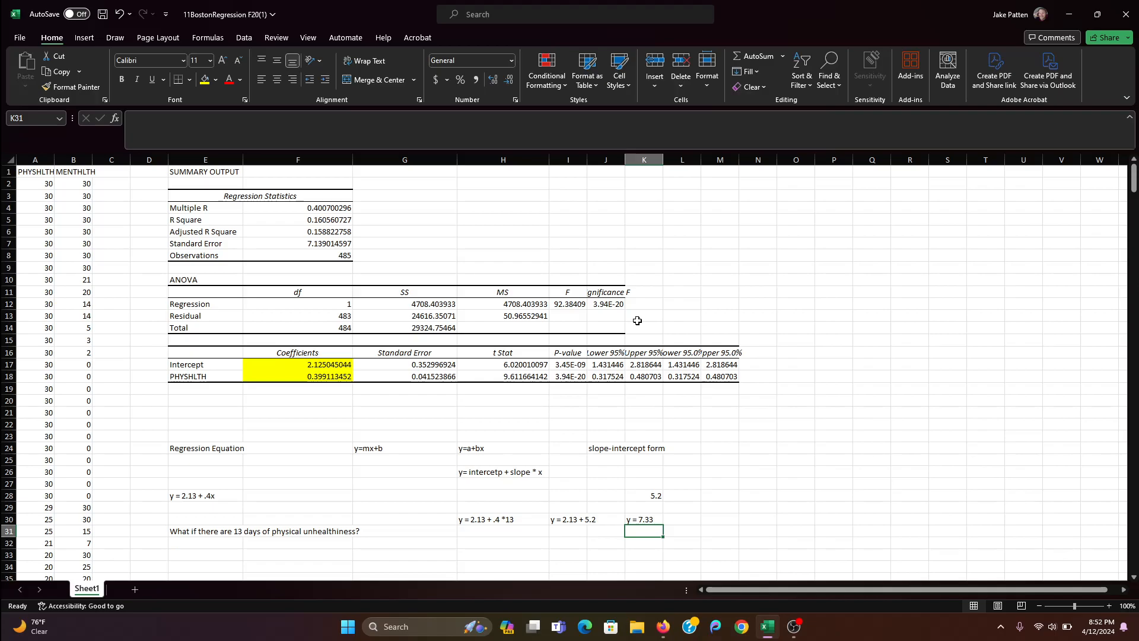
- Set up a prediction input with the heading "Days" in N23 and the value 13 in N24
{"action": "left_click", "coordinate": [762, 449]}
{"action": "key", "text": "Up"}
{"action": "type", "text": "Days"}
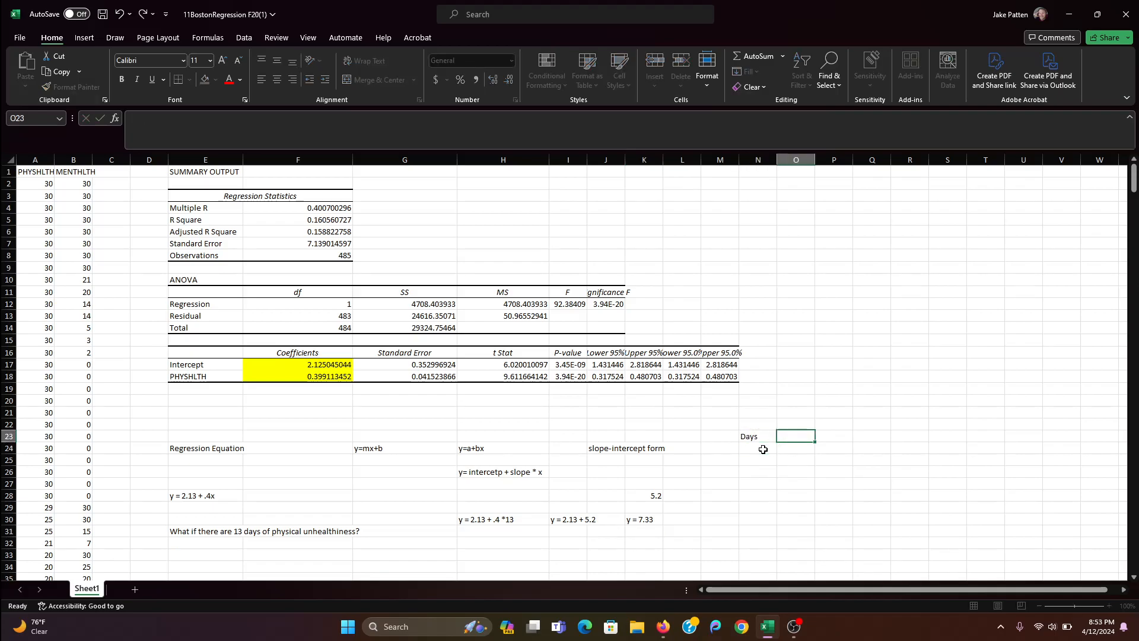
{"action": "key", "text": "Return"}
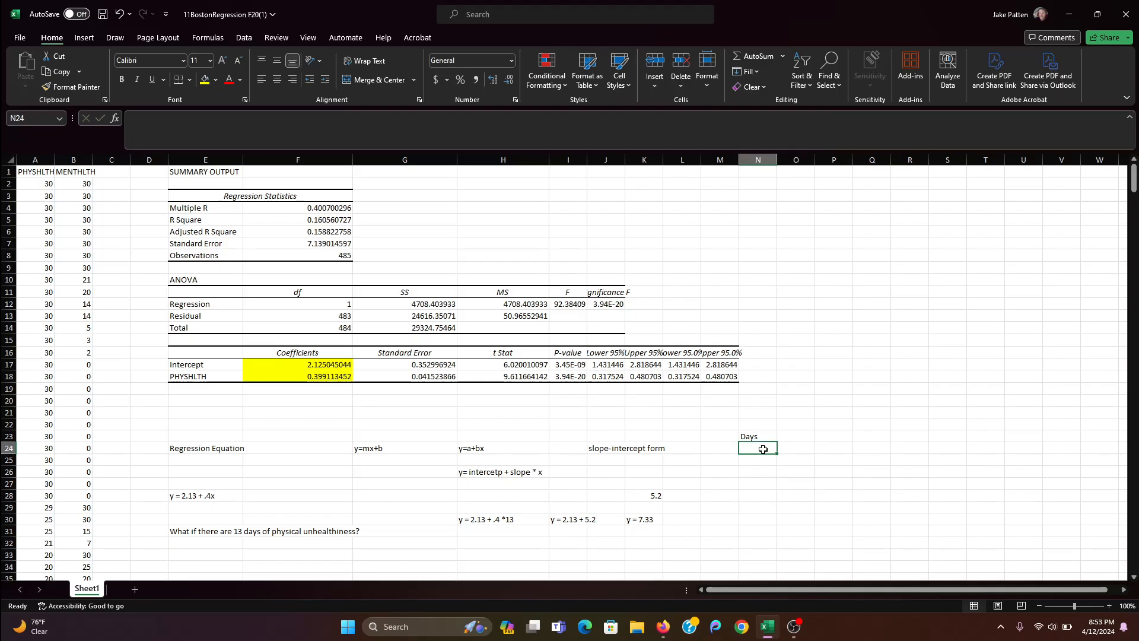
{"action": "type", "text": "13"}
{"action": "key", "text": "Tab"}
- Enter the prediction formula =2.13+(.4*N24) in cell O24, referring to the number of days
{"action": "type", "text": "="}
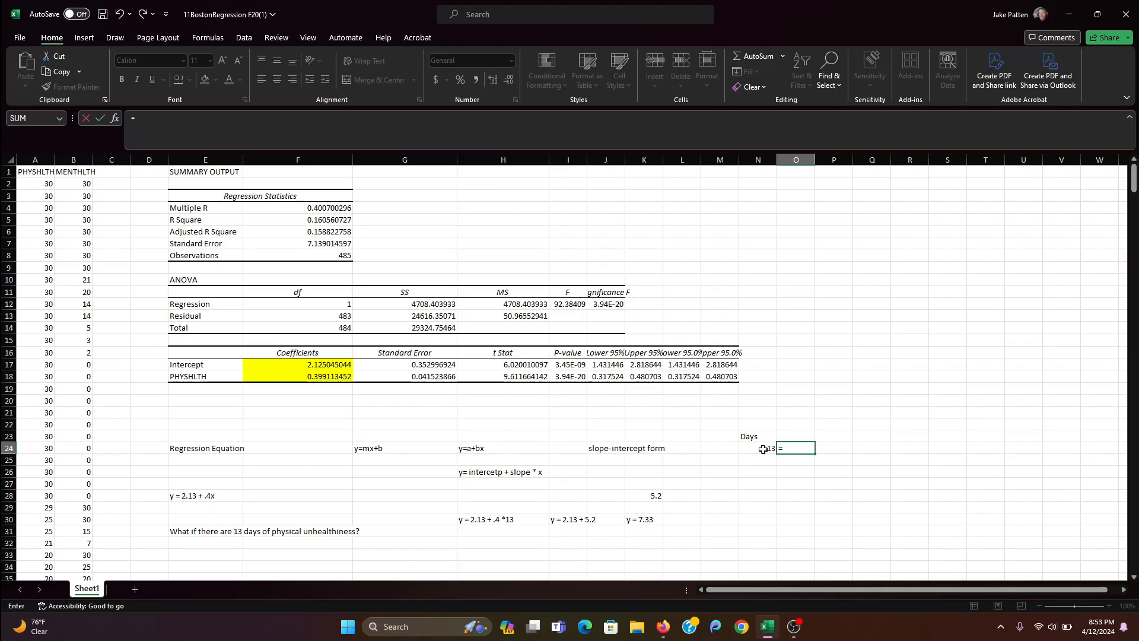
{"action": "type", "text": "2.13+(.4*"}
{"action": "left_click", "coordinate": [763, 449]}
{"action": "type", "text": ")"}
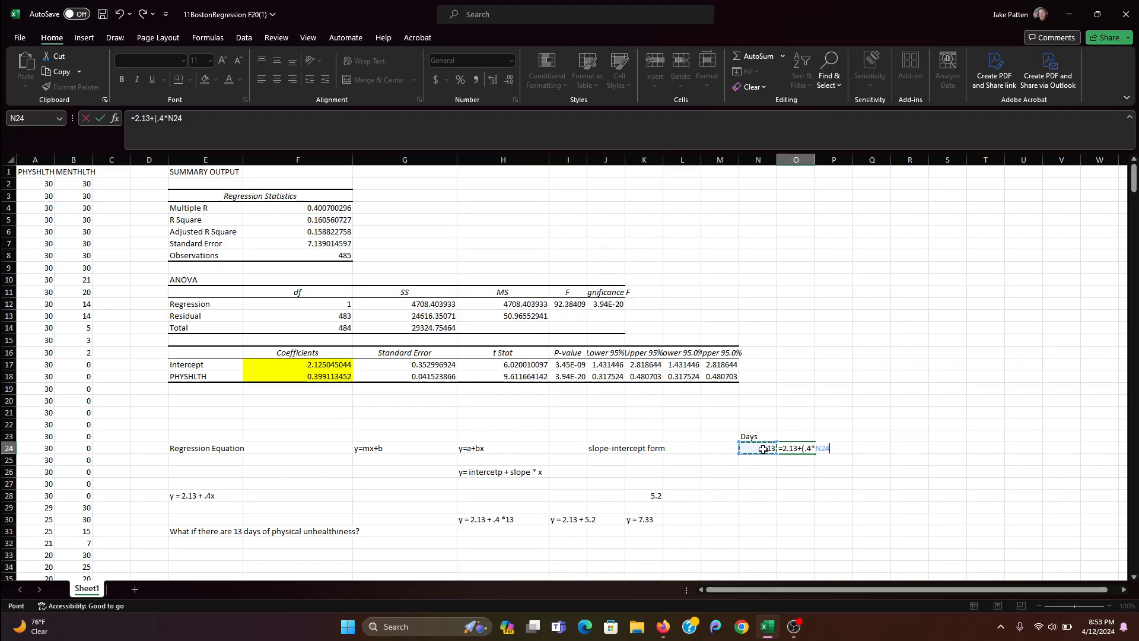
{"action": "key", "text": "Return"}
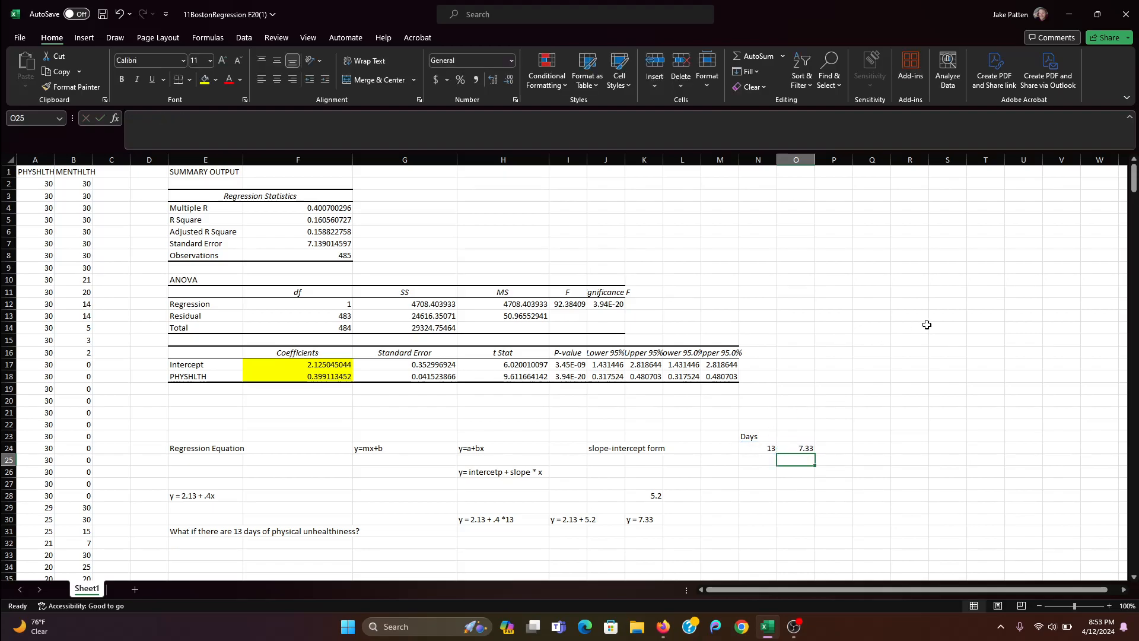
- Test the prediction formula by changing the days in N24 to 8 and then to 2
{"action": "key", "text": "Left"}
{"action": "key", "text": "Up"}
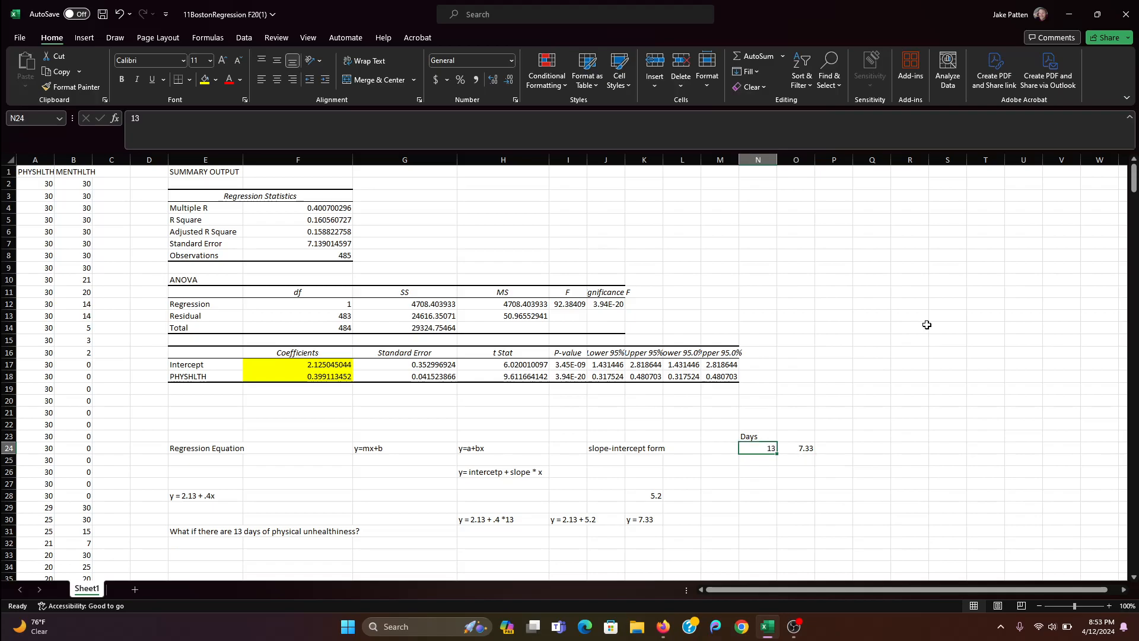
{"action": "type", "text": "8"}
{"action": "key", "text": "Return"}
{"action": "key", "text": "Up"}
{"action": "type", "text": "2"}
{"action": "key", "text": "Return"}
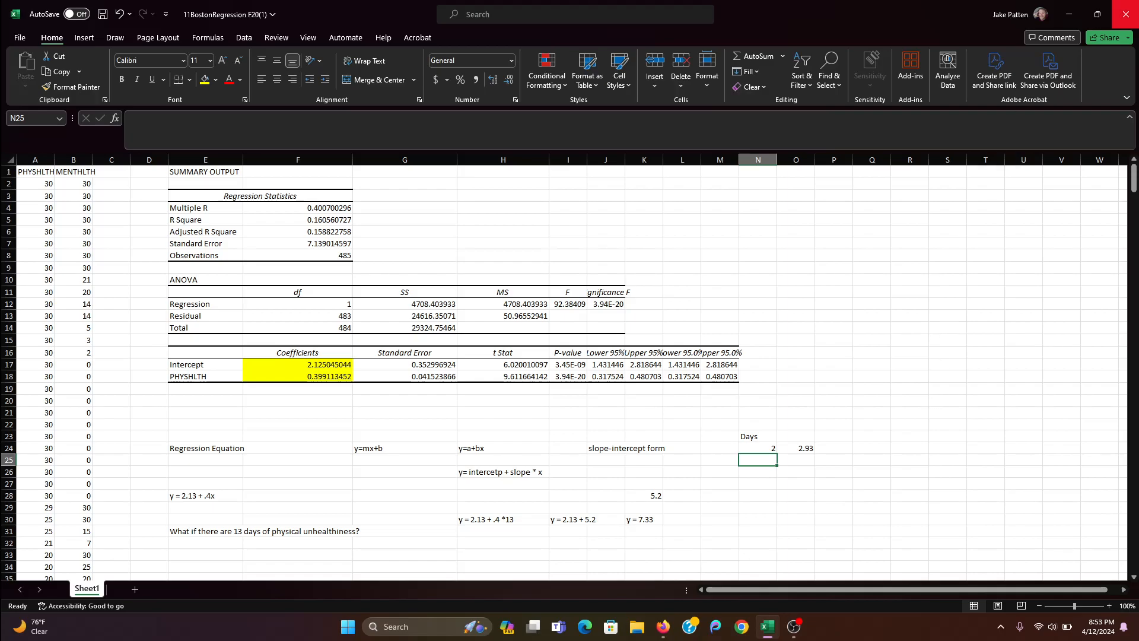
{"action": "mouse_move", "coordinate": [802, 626]}
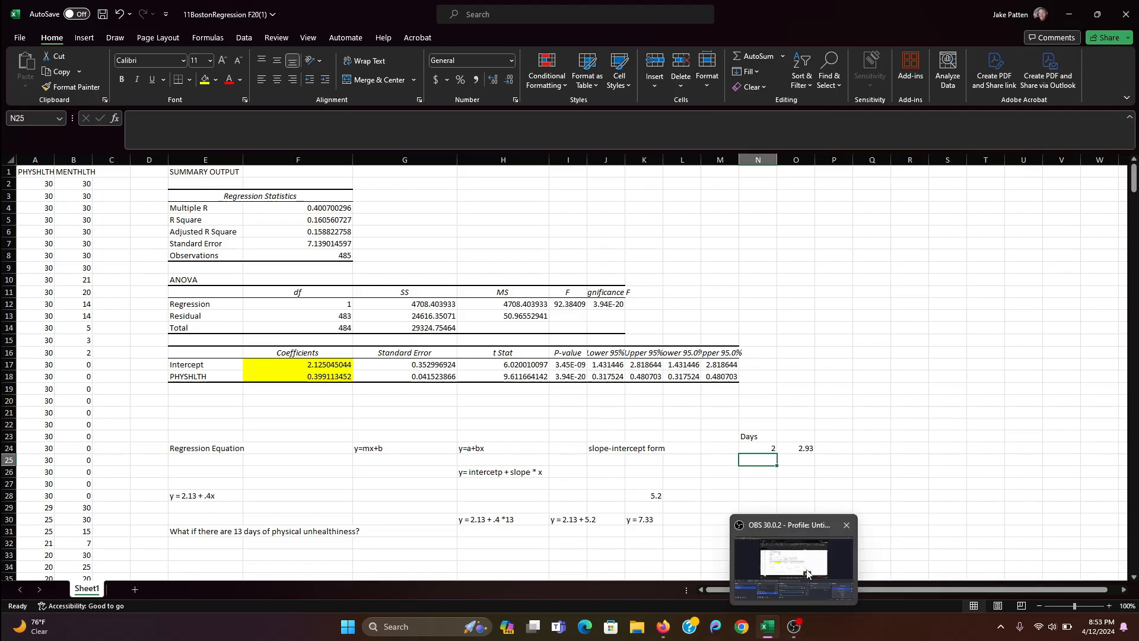